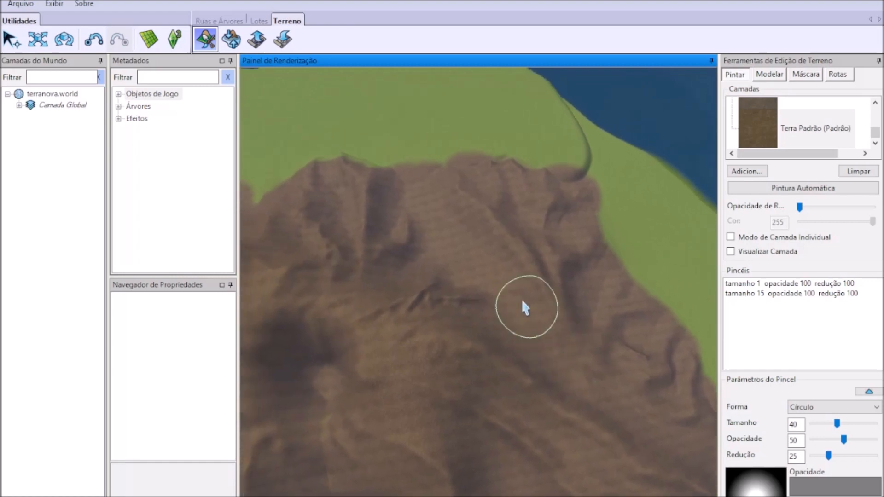
# - Paint the crater's interior with Lava Seca (Padrão), using a circular brush of size 40, opacity 25 and reduction 5
pyautogui.press('Up')
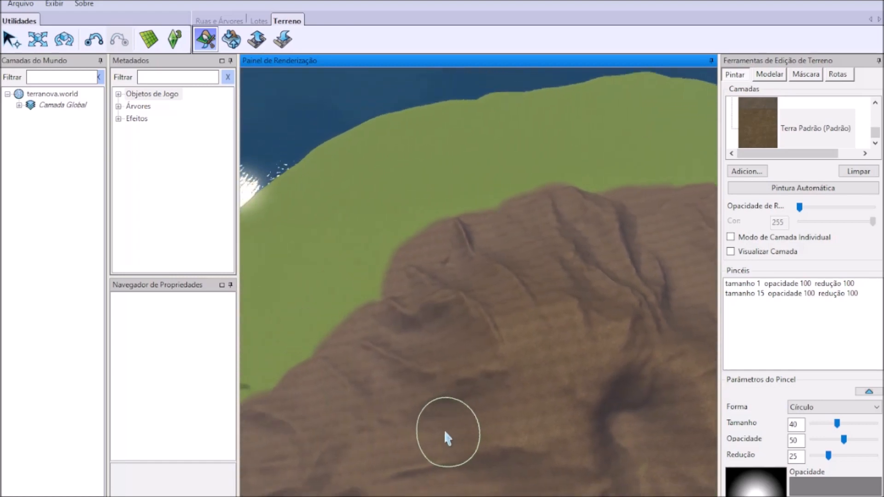
pyautogui.scroll(2, 505, 397)
pyautogui.moveTo(497, 391); pyautogui.dragTo(500, 347, button='middle')
pyautogui.scroll(3, 500, 348)
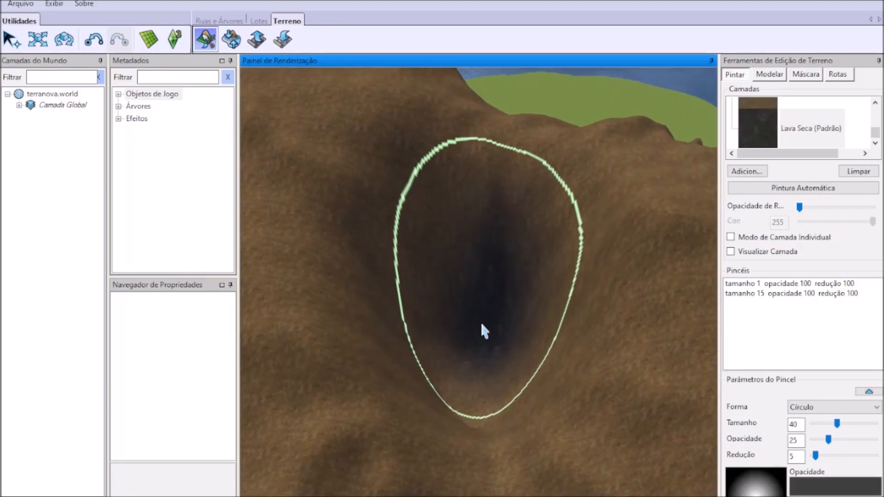
pyautogui.moveTo(484, 332)
pyautogui.mouseDown()
pyautogui.moveTo(463, 409)
pyautogui.moveTo(516, 398)
pyautogui.moveTo(466, 375)
pyautogui.moveTo(469, 346)
pyautogui.mouseUp()
pyautogui.moveTo(469, 347); pyautogui.dragTo(414, 393, button='middle')
pyautogui.moveTo(414, 393); pyautogui.dragTo(498, 317)
pyautogui.moveTo(500, 322)
pyautogui.mouseDown(button='middle')
pyautogui.moveTo(488, 296)
pyautogui.moveTo(673, 336)
pyautogui.mouseUp(button='middle')
# - Try a short Lava Seca streak just below the crater's notch with the brush size set to 10
pyautogui.click(739, 420)
pyautogui.write('10')
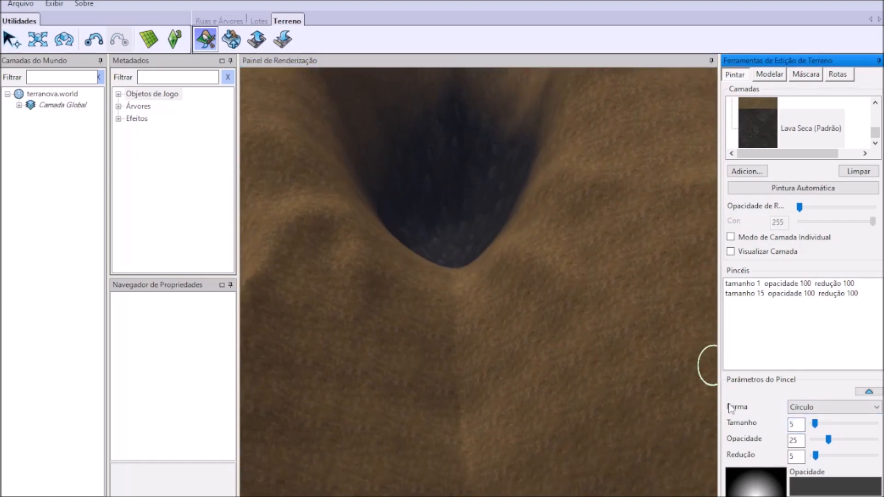
pyautogui.click(452, 275)
pyautogui.moveTo(450, 309); pyautogui.dragTo(454, 323)
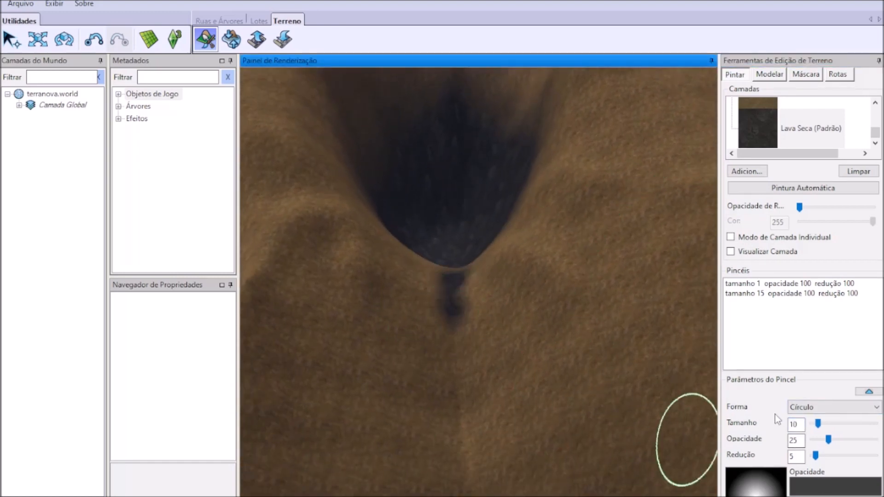
# - Set the brush size to 20 and paint a Lava Seca channel from the crater's notch down the slope
pyautogui.moveTo(799, 424); pyautogui.dragTo(700, 412)
pyautogui.write('20')
pyautogui.moveTo(458, 272); pyautogui.dragTo(471, 464)
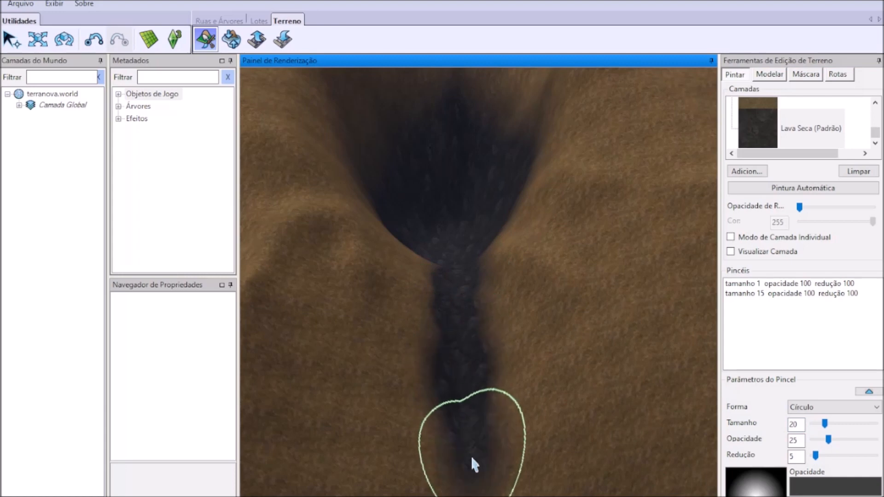
pyautogui.moveTo(430, 267)
pyautogui.mouseDown(button='middle')
pyautogui.moveTo(484, 326)
pyautogui.moveTo(385, 334)
pyautogui.mouseUp(button='middle')
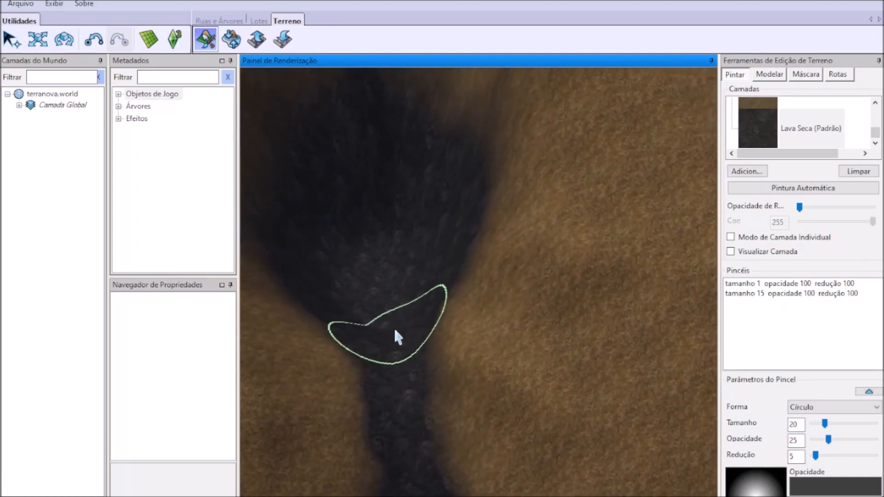
# - Extend the Lava Seca channel farther down the mountainside toward its foot
pyautogui.scroll(-5, 392, 327)
pyautogui.moveTo(456, 356); pyautogui.dragTo(452, 400)
pyautogui.moveTo(502, 406); pyautogui.dragTo(516, 341, button='right')
pyautogui.moveTo(457, 262); pyautogui.dragTo(504, 434)
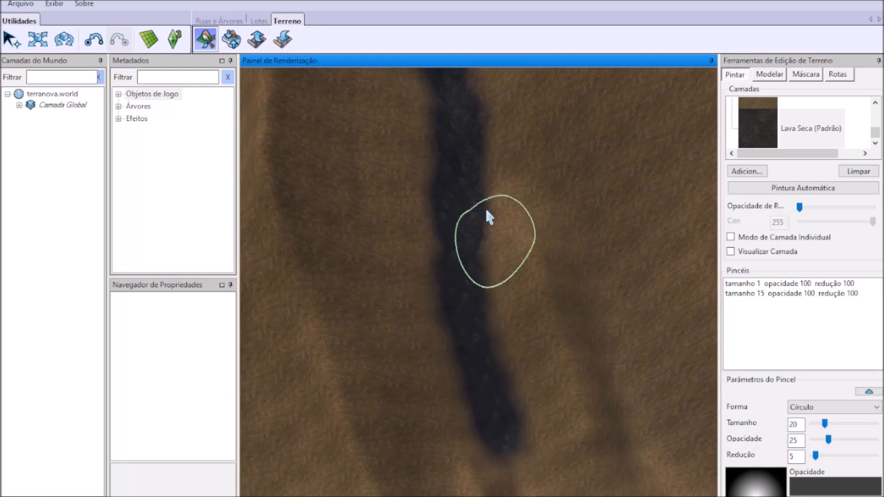
# - Paint a second Lava Seca branch that forks off the channel and runs down to the grass
pyautogui.moveTo(485, 207); pyautogui.dragTo(416, 186, button='right')
pyautogui.moveTo(363, 150)
pyautogui.mouseDown()
pyautogui.moveTo(417, 198)
pyautogui.moveTo(478, 290)
pyautogui.moveTo(515, 411)
pyautogui.mouseUp()
pyautogui.moveTo(571, 328); pyautogui.dragTo(584, 216, button='right')
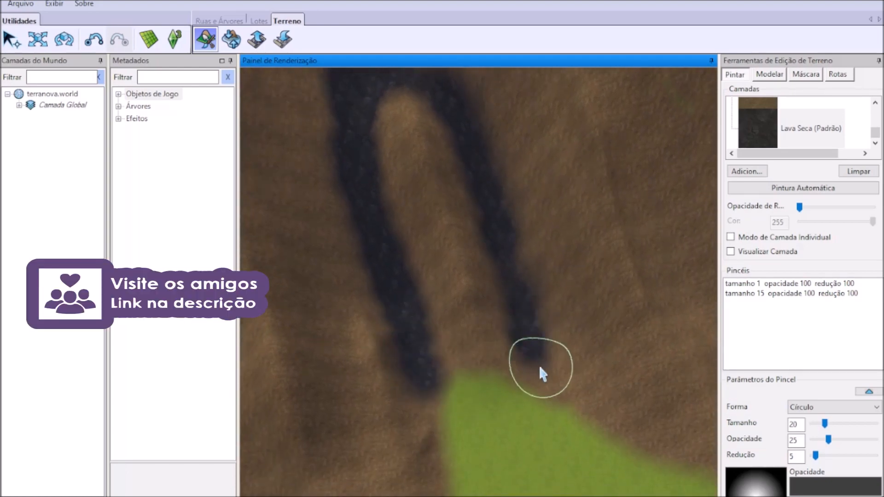
# - Paint Lava Seca streaks up the crater's inner wall with the size 20 brush, undoing the last stroke
pyautogui.moveTo(529, 300); pyautogui.dragTo(444, 300, button='right')
pyautogui.scroll(-5, 468, 283)
pyautogui.moveTo(468, 284); pyautogui.dragTo(477, 289, button='middle')
pyautogui.scroll(-3, 479, 288)
pyautogui.scroll(8, 479, 288)
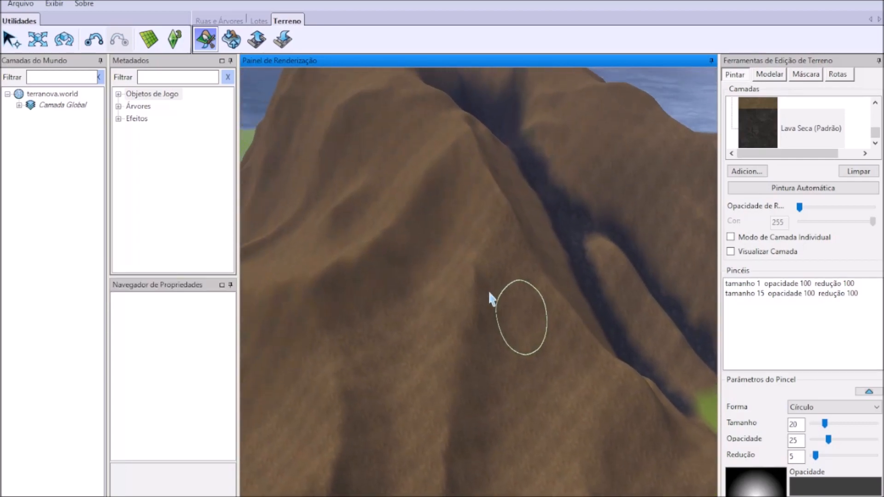
pyautogui.moveTo(495, 301)
pyautogui.mouseDown(button='right')
pyautogui.moveTo(633, 221)
pyautogui.moveTo(539, 300)
pyautogui.moveTo(523, 276)
pyautogui.mouseUp(button='right')
pyautogui.moveTo(523, 276); pyautogui.dragTo(517, 254)
pyautogui.moveTo(368, 268); pyautogui.dragTo(374, 285)
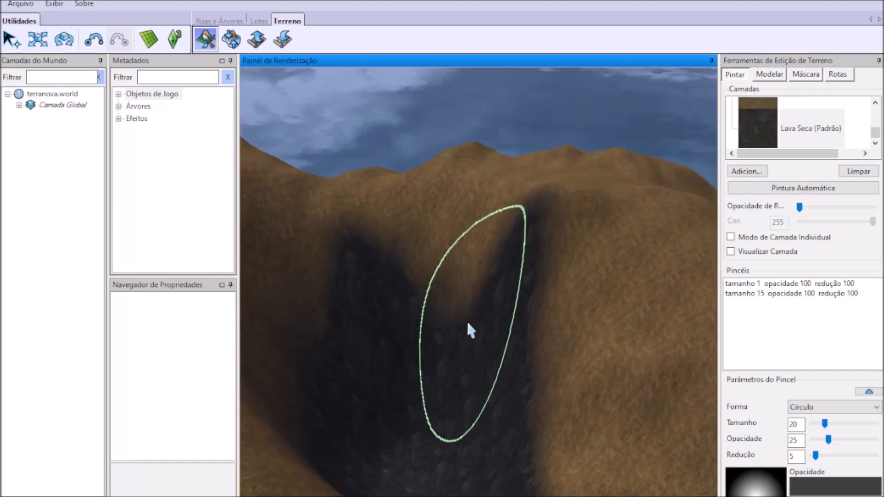
pyautogui.moveTo(466, 324); pyautogui.dragTo(436, 356, button='middle')
pyautogui.moveTo(672, 260); pyautogui.dragTo(556, 247, button='middle')
pyautogui.click(93, 39)
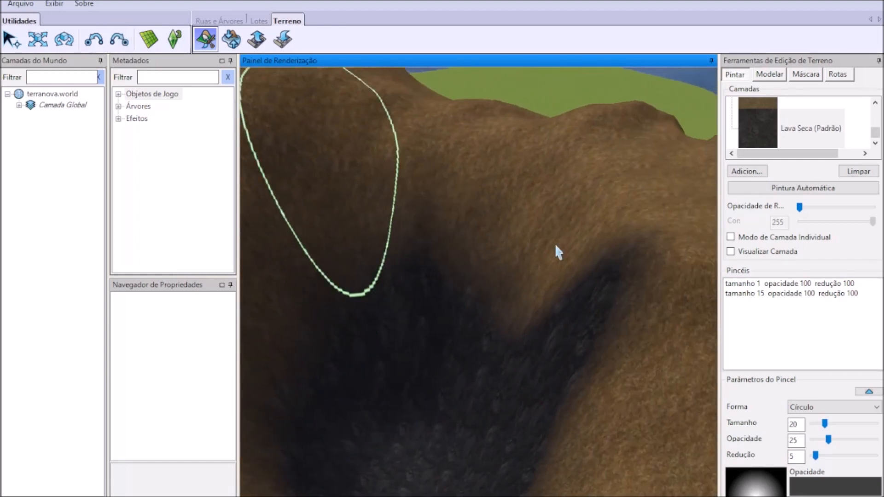
# - Reduce the brush to size 10 and opacity 10, and paint a faint Lava Seca streak above the crater's dark area
pyautogui.click(809, 424)
pyautogui.click(405, 210)
pyautogui.click(93, 40)
pyautogui.moveTo(799, 441); pyautogui.dragTo(743, 433)
pyautogui.write('10')
pyautogui.click(413, 213)
# - Paint another faint Lava Seca streak where the crater's dark area meets the brown earth
pyautogui.moveTo(418, 362); pyautogui.dragTo(565, 348, button='middle')
pyautogui.moveTo(493, 314); pyautogui.dragTo(601, 357, button='middle')
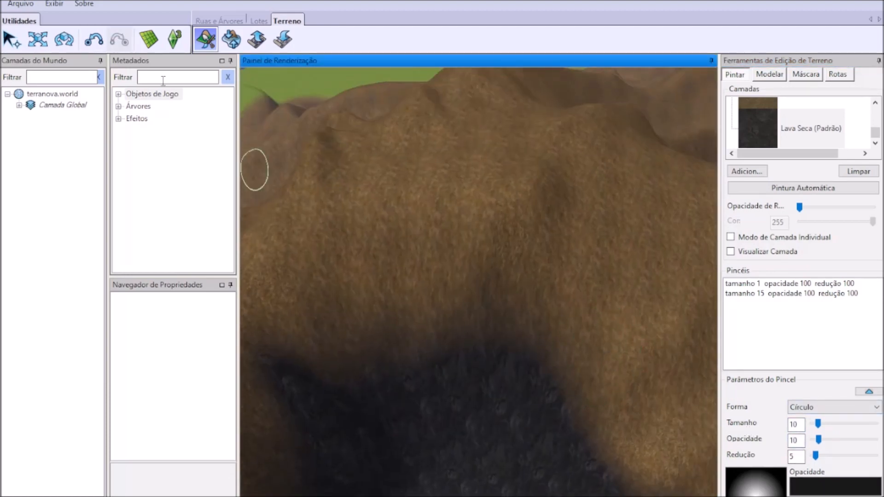
pyautogui.click(149, 39)
pyautogui.moveTo(475, 296); pyautogui.dragTo(525, 294)
pyautogui.click(149, 40)
pyautogui.moveTo(502, 322)
pyautogui.mouseDown(button='middle')
pyautogui.moveTo(551, 355)
pyautogui.moveTo(417, 319)
pyautogui.mouseUp(button='middle')
pyautogui.moveTo(493, 340)
pyautogui.mouseDown(button='middle')
pyautogui.moveTo(419, 408)
pyautogui.moveTo(456, 308)
pyautogui.mouseUp(button='middle')
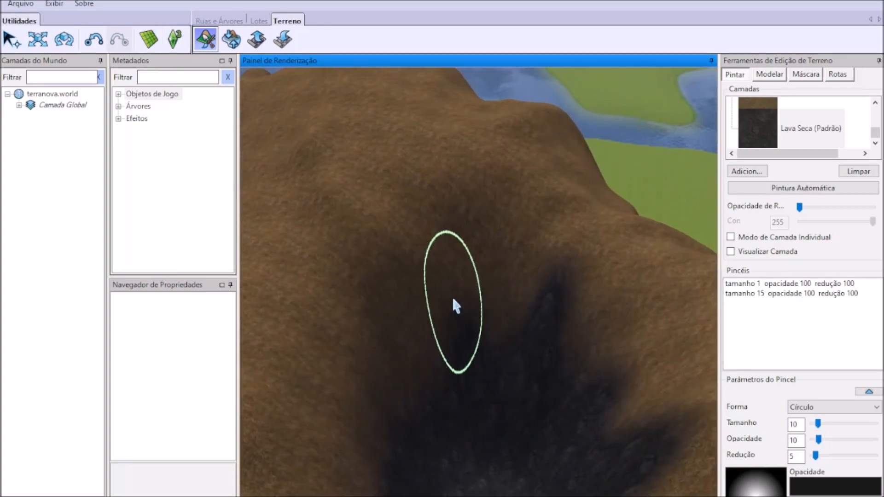
# - Blend the rest of the crater's edge with faint Lava Seca streaks running up toward the rim
pyautogui.moveTo(388, 247); pyautogui.dragTo(475, 397, button='middle')
pyautogui.moveTo(475, 398)
pyautogui.mouseDown()
pyautogui.moveTo(429, 290)
pyautogui.moveTo(479, 432)
pyautogui.moveTo(397, 361)
pyautogui.moveTo(437, 433)
pyautogui.mouseUp()
pyautogui.press('s')
pyautogui.moveTo(436, 433)
pyautogui.mouseDown(button='middle')
pyautogui.moveTo(474, 430)
pyautogui.moveTo(510, 387)
pyautogui.mouseUp(button='middle')
pyautogui.moveTo(510, 387)
pyautogui.mouseDown()
pyautogui.moveTo(474, 347)
pyautogui.moveTo(493, 407)
pyautogui.moveTo(456, 339)
pyautogui.moveTo(433, 318)
pyautogui.moveTo(458, 342)
pyautogui.moveTo(499, 415)
pyautogui.moveTo(470, 435)
pyautogui.moveTo(498, 361)
pyautogui.moveTo(432, 459)
pyautogui.mouseUp()
pyautogui.moveTo(433, 459)
pyautogui.mouseDown(button='middle')
pyautogui.moveTo(606, 432)
pyautogui.moveTo(454, 386)
pyautogui.moveTo(584, 369)
pyautogui.moveTo(448, 273)
pyautogui.mouseUp(button='middle')
pyautogui.moveTo(551, 413)
pyautogui.mouseDown(button='middle')
pyautogui.moveTo(506, 401)
pyautogui.moveTo(509, 253)
pyautogui.moveTo(361, 349)
pyautogui.moveTo(463, 271)
pyautogui.mouseUp(button='middle')
pyautogui.moveTo(462, 267)
pyautogui.mouseDown()
pyautogui.moveTo(468, 255)
pyautogui.moveTo(474, 309)
pyautogui.moveTo(544, 311)
pyautogui.moveTo(506, 363)
pyautogui.mouseUp()
pyautogui.moveTo(549, 414)
pyautogui.mouseDown(button='middle')
pyautogui.moveTo(473, 395)
pyautogui.moveTo(492, 392)
pyautogui.moveTo(489, 367)
pyautogui.mouseUp(button='middle')
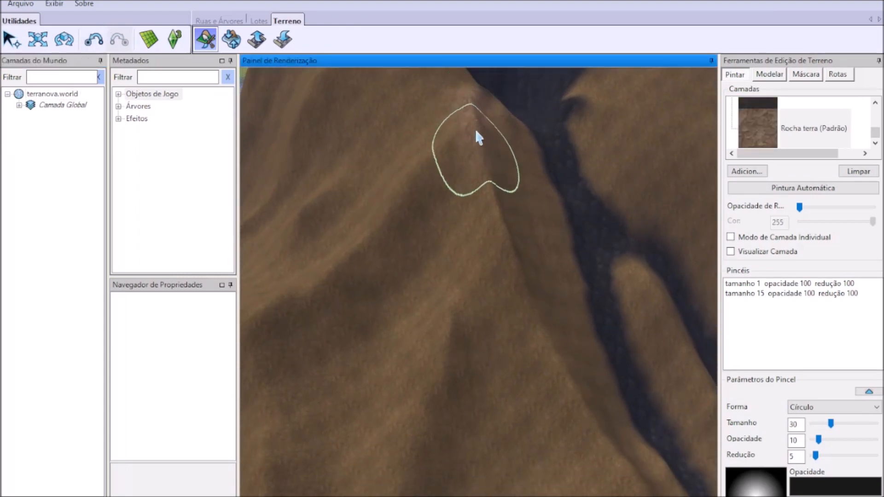
# - Paint Rocha terra (Padrão) along the ridges beside the lava channel, using brush size 30, opacity 10 and reduction 5
pyautogui.moveTo(479, 136)
pyautogui.mouseDown()
pyautogui.moveTo(519, 277)
pyautogui.moveTo(567, 372)
pyautogui.mouseUp()
pyautogui.moveTo(645, 279); pyautogui.dragTo(727, 425)
pyautogui.moveTo(468, 131)
pyautogui.mouseDown()
pyautogui.moveTo(410, 173)
pyautogui.moveTo(329, 273)
pyautogui.moveTo(239, 336)
pyautogui.mouseUp()
pyautogui.moveTo(454, 322); pyautogui.dragTo(411, 471)
# - Continue the Rocha terra strokes down the ridges to the mountain's grassy foot
pyautogui.scroll(-2, 573, 331)
pyautogui.moveTo(573, 331)
pyautogui.mouseDown(button='right')
pyautogui.moveTo(567, 296)
pyautogui.moveTo(582, 394)
pyautogui.moveTo(592, 399)
pyautogui.mouseUp(button='right')
pyautogui.moveTo(635, 408); pyautogui.dragTo(608, 407)
pyautogui.moveTo(607, 408); pyautogui.dragTo(592, 418, button='right')
pyautogui.moveTo(594, 418)
pyautogui.mouseDown()
pyautogui.moveTo(556, 391)
pyautogui.moveTo(499, 434)
pyautogui.mouseUp()
pyautogui.moveTo(499, 433); pyautogui.dragTo(434, 361, button='right')
pyautogui.moveTo(409, 436)
pyautogui.mouseDown(button='right')
pyautogui.moveTo(447, 468)
pyautogui.moveTo(494, 445)
pyautogui.moveTo(494, 433)
pyautogui.mouseUp(button='right')
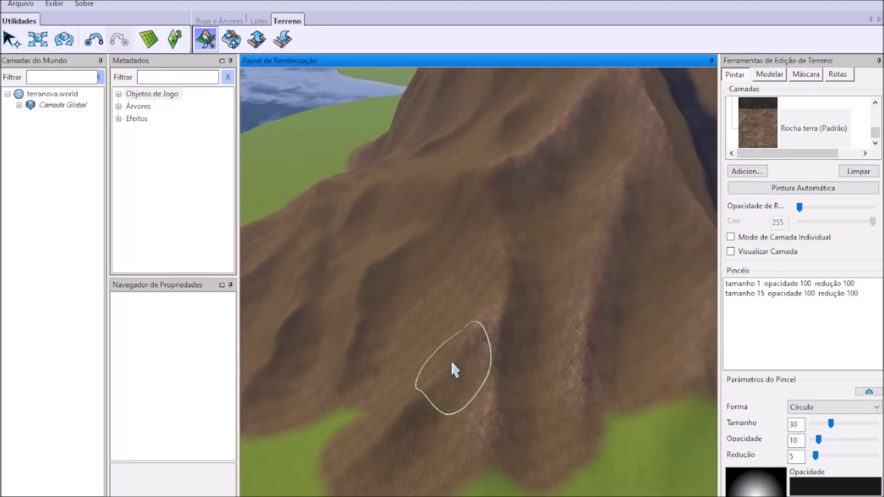
# - Paint Rocha terra on the branching ridges of the lower flank, including the smaller spurs next to them
pyautogui.moveTo(361, 446)
pyautogui.mouseDown(button='right')
pyautogui.moveTo(484, 374)
pyautogui.moveTo(504, 336)
pyautogui.mouseUp(button='right')
pyautogui.moveTo(498, 259)
pyautogui.mouseDown(button='right')
pyautogui.moveTo(516, 312)
pyautogui.moveTo(391, 455)
pyautogui.moveTo(398, 357)
pyautogui.mouseUp(button='right')
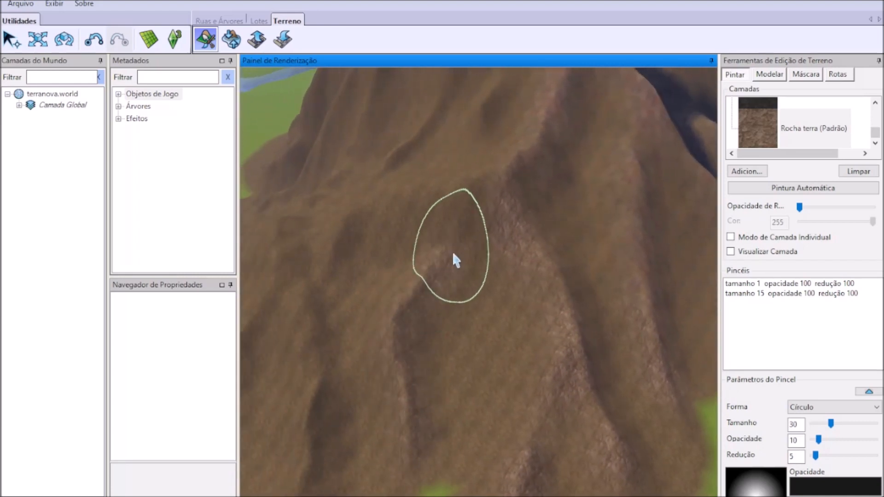
pyautogui.moveTo(452, 259); pyautogui.dragTo(562, 179, button='right')
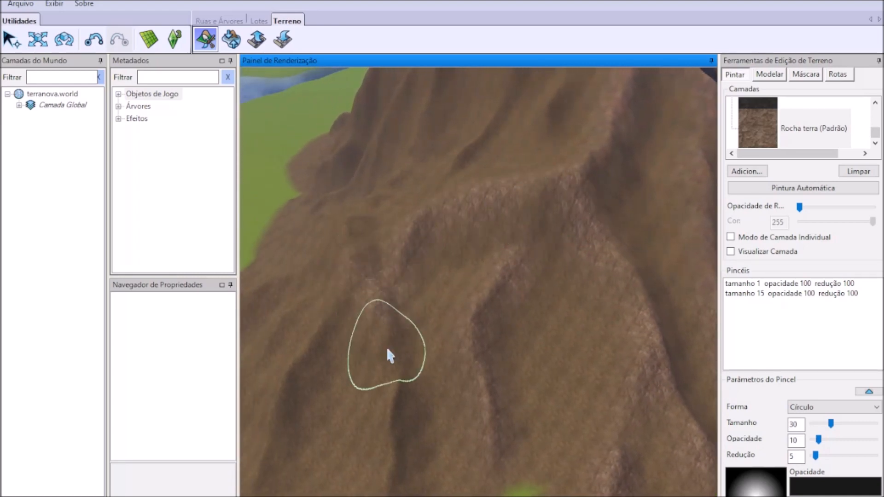
pyautogui.moveTo(393, 474)
pyautogui.mouseDown(button='right')
pyautogui.moveTo(418, 446)
pyautogui.moveTo(323, 387)
pyautogui.mouseUp(button='right')
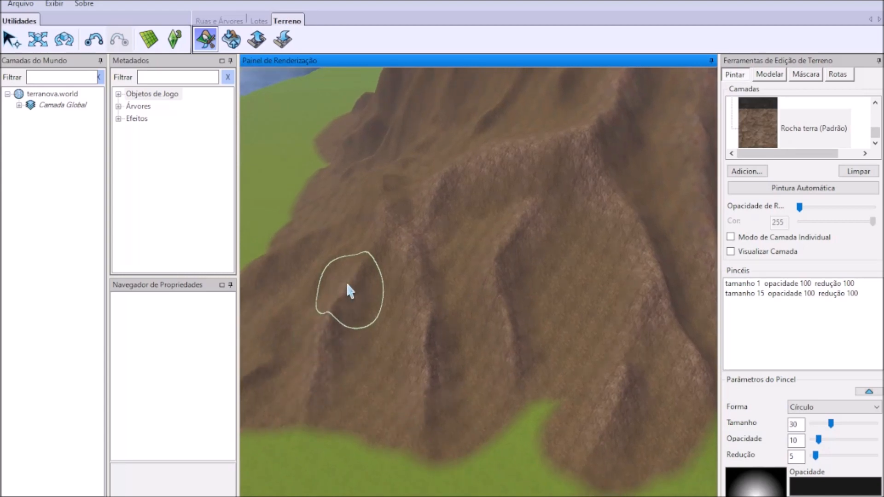
pyautogui.moveTo(529, 292)
pyautogui.mouseDown(button='right')
pyautogui.moveTo(563, 239)
pyautogui.moveTo(389, 400)
pyautogui.mouseUp(button='right')
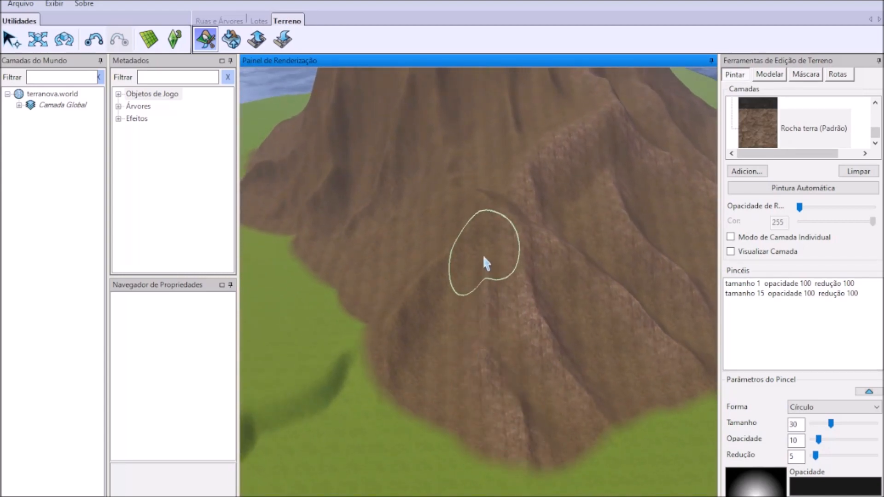
# - Paint Rocha terra up the narrow ridges of the adjoining steep slope toward the summit
pyautogui.moveTo(404, 331)
pyautogui.mouseDown(button='right')
pyautogui.moveTo(547, 303)
pyautogui.moveTo(493, 280)
pyautogui.moveTo(444, 310)
pyautogui.mouseUp(button='right')
pyautogui.moveTo(391, 424)
pyautogui.mouseDown(button='right')
pyautogui.moveTo(552, 339)
pyautogui.moveTo(470, 431)
pyautogui.mouseUp(button='right')
pyautogui.scroll(2, 520, 268)
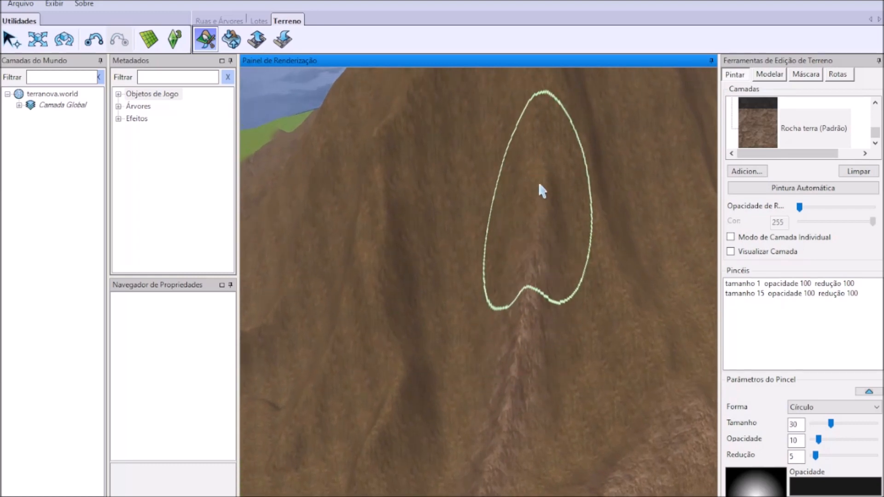
pyautogui.moveTo(564, 173)
pyautogui.mouseDown(button='right')
pyautogui.moveTo(572, 182)
pyautogui.moveTo(552, 222)
pyautogui.moveTo(500, 168)
pyautogui.mouseUp(button='right')
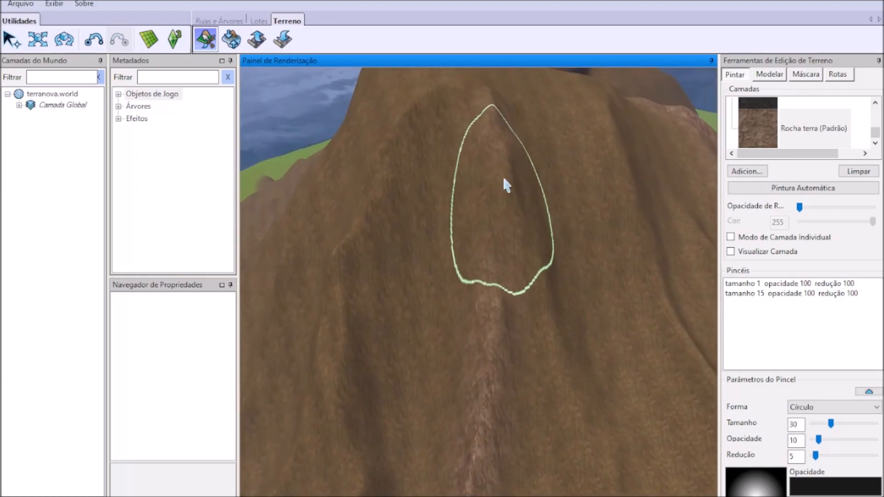
pyautogui.moveTo(566, 385); pyautogui.dragTo(496, 364, button='right')
pyautogui.moveTo(563, 256)
pyautogui.mouseDown(button='right')
pyautogui.moveTo(560, 295)
pyautogui.moveTo(511, 236)
pyautogui.mouseUp(button='right')
# - Highlight the long ridges on the steep seaward flank with Rocha terra, from the summit to the foot
pyautogui.moveTo(602, 300)
pyautogui.mouseDown(button='right')
pyautogui.moveTo(502, 331)
pyautogui.moveTo(531, 316)
pyautogui.moveTo(642, 393)
pyautogui.moveTo(578, 436)
pyautogui.moveTo(438, 112)
pyautogui.mouseUp(button='right')
pyautogui.moveTo(399, 367)
pyautogui.mouseDown(button='right')
pyautogui.moveTo(505, 413)
pyautogui.moveTo(494, 321)
pyautogui.mouseUp(button='right')
pyautogui.moveTo(434, 332)
pyautogui.mouseDown(button='right')
pyautogui.moveTo(513, 361)
pyautogui.moveTo(430, 463)
pyautogui.moveTo(457, 449)
pyautogui.mouseUp(button='right')
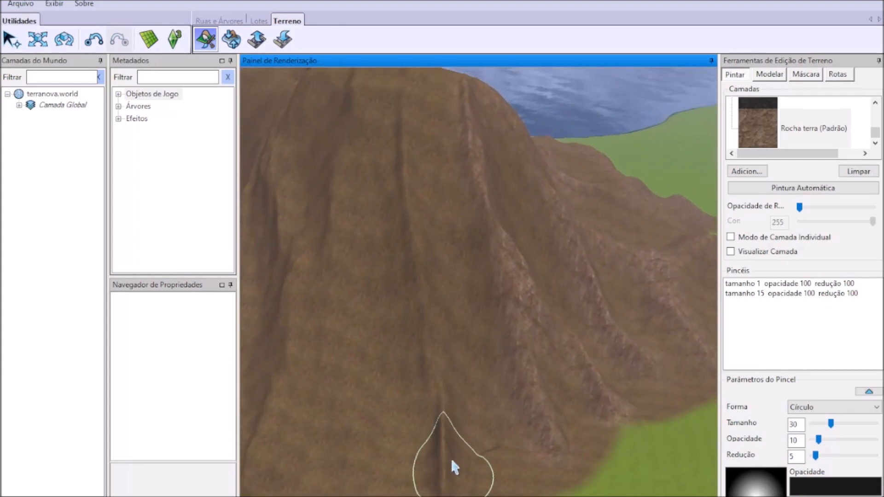
pyautogui.moveTo(464, 286)
pyautogui.mouseDown(button='right')
pyautogui.moveTo(477, 288)
pyautogui.moveTo(454, 277)
pyautogui.mouseUp(button='right')
pyautogui.moveTo(411, 135); pyautogui.dragTo(397, 268)
# - Paint Rocha terra along the next flank's ridges and the crest of the low spur beneath them
pyautogui.moveTo(366, 292)
pyautogui.mouseDown(button='right')
pyautogui.moveTo(406, 330)
pyautogui.moveTo(480, 458)
pyautogui.mouseUp(button='right')
pyautogui.moveTo(423, 405)
pyautogui.mouseDown(button='right')
pyautogui.moveTo(454, 388)
pyautogui.moveTo(476, 443)
pyautogui.mouseUp(button='right')
pyautogui.moveTo(400, 312); pyautogui.dragTo(427, 302, button='right')
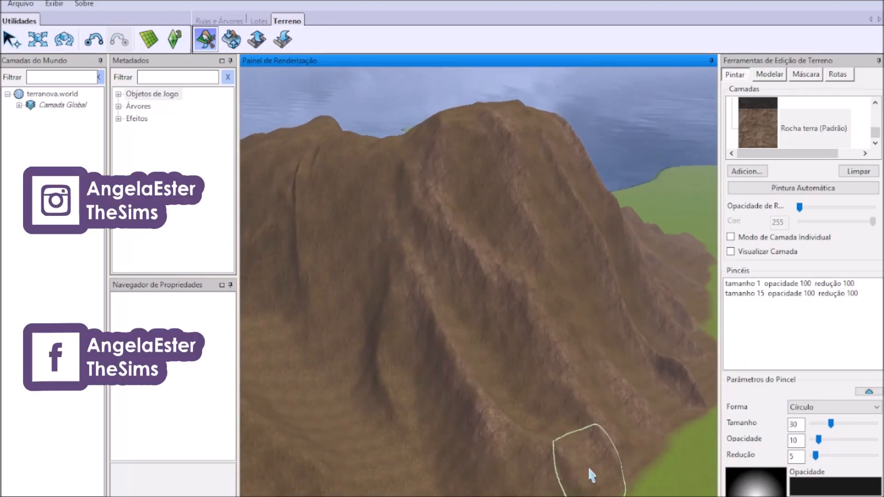
pyautogui.moveTo(562, 470)
pyautogui.mouseDown(button='right')
pyautogui.moveTo(513, 366)
pyautogui.moveTo(402, 312)
pyautogui.moveTo(523, 177)
pyautogui.mouseUp(button='right')
pyautogui.moveTo(419, 212)
pyautogui.mouseDown()
pyautogui.moveTo(394, 244)
pyautogui.moveTo(430, 462)
pyautogui.moveTo(325, 335)
pyautogui.moveTo(304, 354)
pyautogui.mouseUp()
pyautogui.moveTo(472, 332)
pyautogui.mouseDown(button='right')
pyautogui.moveTo(559, 335)
pyautogui.moveTo(367, 336)
pyautogui.mouseUp(button='right')
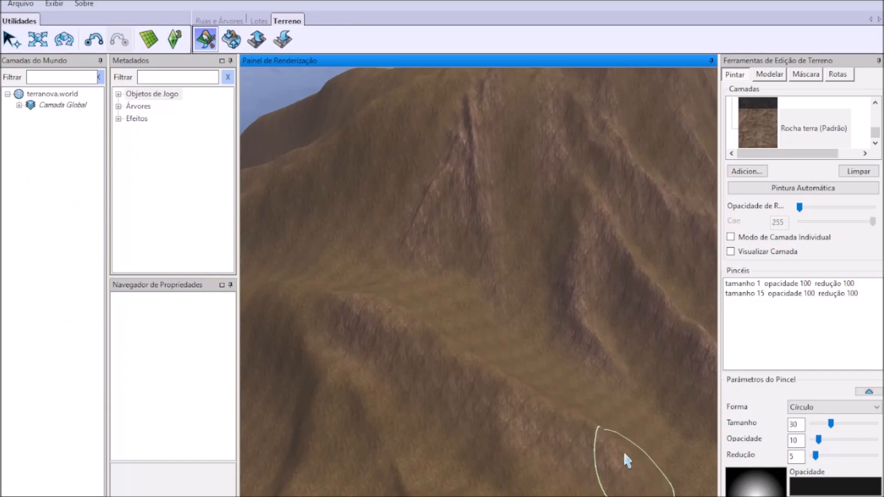
# - Paint Rocha terra on the side ridges branching from the low spur down to the grass
pyautogui.moveTo(624, 460); pyautogui.dragTo(504, 454, button='right')
pyautogui.moveTo(417, 449)
pyautogui.mouseDown()
pyautogui.moveTo(345, 424)
pyautogui.moveTo(383, 486)
pyautogui.mouseUp()
pyautogui.moveTo(383, 486)
pyautogui.mouseDown(button='right')
pyautogui.moveTo(399, 406)
pyautogui.moveTo(401, 462)
pyautogui.mouseUp(button='right')
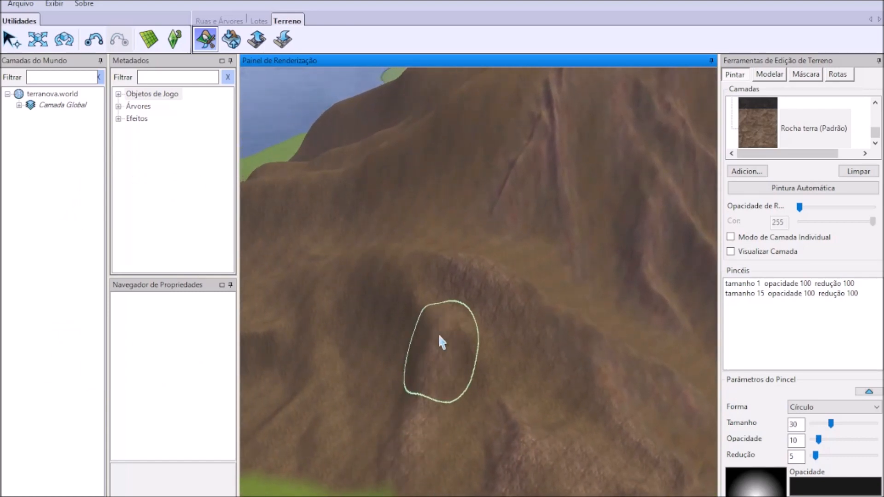
pyautogui.moveTo(405, 274)
pyautogui.mouseDown(button='right')
pyautogui.moveTo(395, 320)
pyautogui.moveTo(541, 310)
pyautogui.mouseUp(button='right')
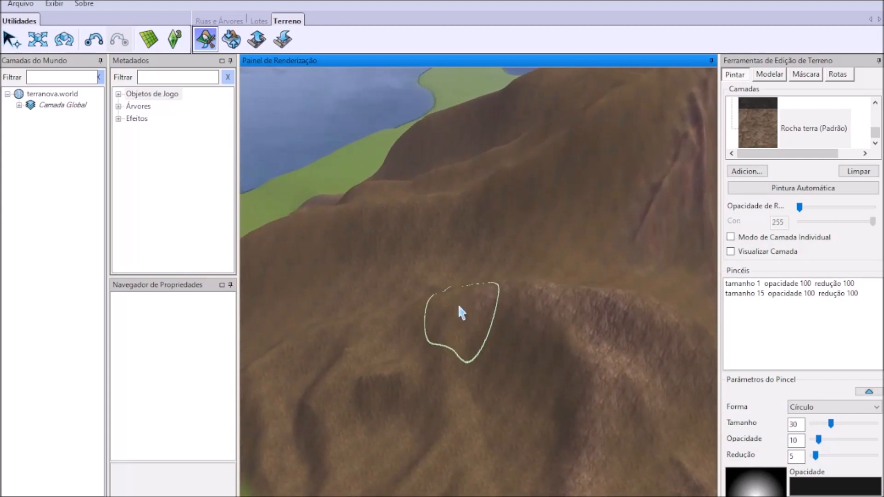
pyautogui.moveTo(458, 423); pyautogui.dragTo(474, 424, button='right')
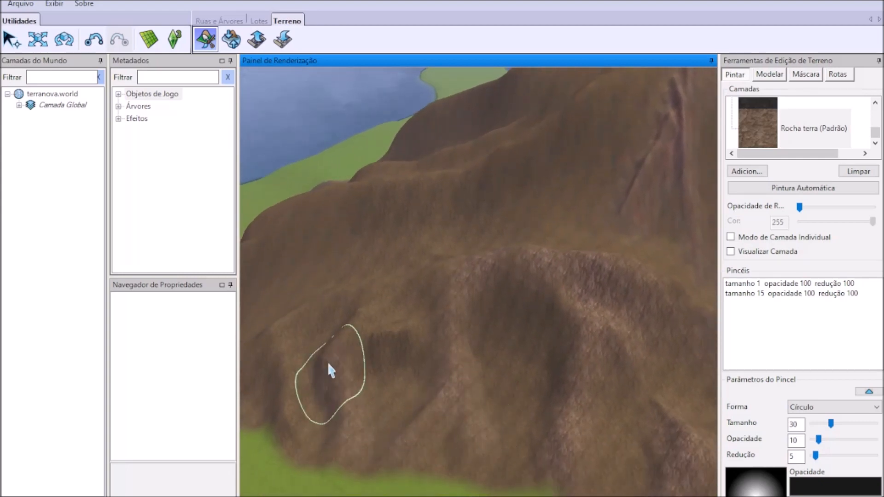
pyautogui.moveTo(292, 346)
pyautogui.mouseDown(button='right')
pyautogui.moveTo(355, 323)
pyautogui.moveTo(518, 294)
pyautogui.mouseUp(button='right')
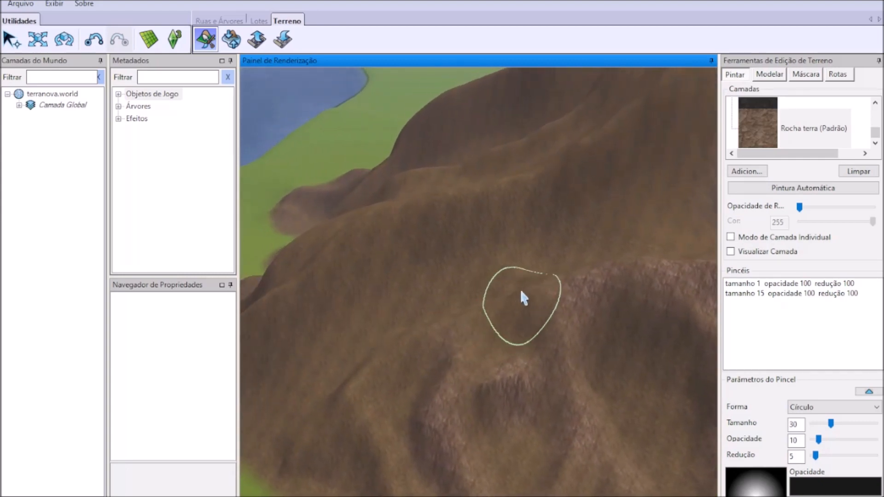
# - Continue the Rocha terra highlights onto the ridges beyond the low spur
pyautogui.moveTo(341, 401)
pyautogui.mouseDown(button='right')
pyautogui.moveTo(449, 353)
pyautogui.moveTo(454, 448)
pyautogui.mouseUp(button='right')
pyautogui.moveTo(343, 431)
pyautogui.mouseDown(button='right')
pyautogui.moveTo(517, 401)
pyautogui.moveTo(546, 336)
pyautogui.moveTo(566, 254)
pyautogui.mouseUp(button='right')
pyautogui.moveTo(563, 249); pyautogui.dragTo(682, 221, button='middle')
pyautogui.moveTo(411, 295); pyautogui.dragTo(425, 244, button='middle')
pyautogui.moveTo(542, 177)
pyautogui.mouseDown()
pyautogui.moveTo(513, 221)
pyautogui.moveTo(365, 365)
pyautogui.mouseUp()
# - Paint Rocha terra along the far side's long ridge and its rounded ends at the grass
pyautogui.moveTo(365, 365)
pyautogui.mouseDown(button='right')
pyautogui.moveTo(518, 336)
pyautogui.moveTo(514, 290)
pyautogui.mouseUp(button='right')
pyautogui.moveTo(513, 290)
pyautogui.mouseDown()
pyautogui.moveTo(438, 341)
pyautogui.moveTo(355, 378)
pyautogui.mouseUp()
pyautogui.moveTo(614, 358); pyautogui.dragTo(530, 260, button='middle')
pyautogui.moveTo(530, 260)
pyautogui.mouseDown()
pyautogui.moveTo(410, 402)
pyautogui.moveTo(420, 444)
pyautogui.mouseUp()
pyautogui.moveTo(468, 445)
pyautogui.mouseDown(button='middle')
pyautogui.moveTo(527, 381)
pyautogui.moveTo(558, 386)
pyautogui.moveTo(395, 444)
pyautogui.mouseUp(button='middle')
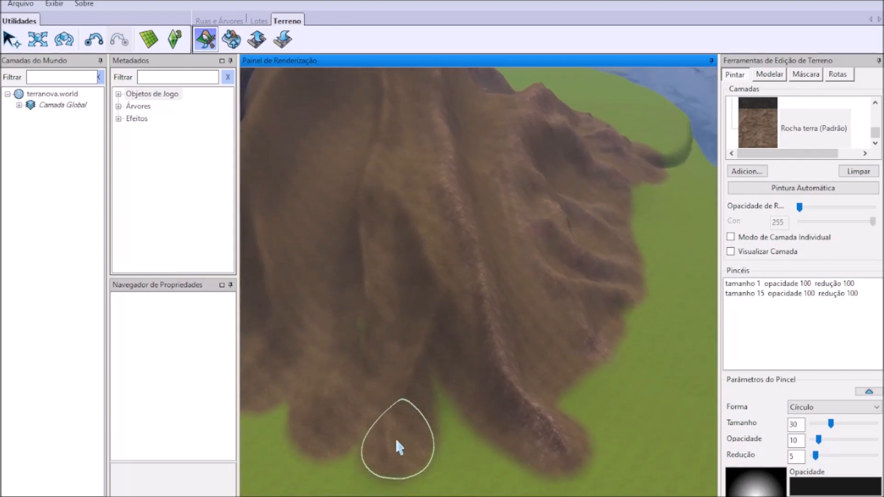
# - Paint Rocha terra along the remaining ridges leading back around to the lava fork
pyautogui.moveTo(386, 197)
pyautogui.mouseDown(button='middle')
pyautogui.moveTo(502, 276)
pyautogui.moveTo(482, 211)
pyautogui.moveTo(504, 283)
pyautogui.moveTo(460, 194)
pyautogui.mouseUp(button='middle')
pyautogui.moveTo(460, 194)
pyautogui.mouseDown()
pyautogui.moveTo(488, 247)
pyautogui.moveTo(504, 424)
pyautogui.moveTo(519, 449)
pyautogui.mouseUp()
pyautogui.moveTo(520, 453)
pyautogui.mouseDown(button='middle')
pyautogui.moveTo(513, 394)
pyautogui.moveTo(477, 463)
pyautogui.moveTo(507, 404)
pyautogui.moveTo(490, 344)
pyautogui.mouseUp(button='middle')
pyautogui.moveTo(489, 338)
pyautogui.mouseDown()
pyautogui.moveTo(457, 472)
pyautogui.moveTo(537, 411)
pyautogui.moveTo(477, 408)
pyautogui.moveTo(444, 443)
pyautogui.mouseUp()
pyautogui.press('Down')
pyautogui.moveTo(443, 439)
pyautogui.mouseDown(button='middle')
pyautogui.moveTo(542, 414)
pyautogui.moveTo(479, 469)
pyautogui.moveTo(565, 429)
pyautogui.moveTo(496, 436)
pyautogui.moveTo(524, 380)
pyautogui.moveTo(521, 405)
pyautogui.moveTo(508, 348)
pyautogui.moveTo(533, 331)
pyautogui.moveTo(565, 352)
pyautogui.moveTo(628, 292)
pyautogui.moveTo(602, 312)
pyautogui.moveTo(650, 386)
pyautogui.moveTo(615, 389)
pyautogui.moveTo(573, 414)
pyautogui.moveTo(570, 397)
pyautogui.moveTo(478, 316)
pyautogui.mouseUp(button='middle')
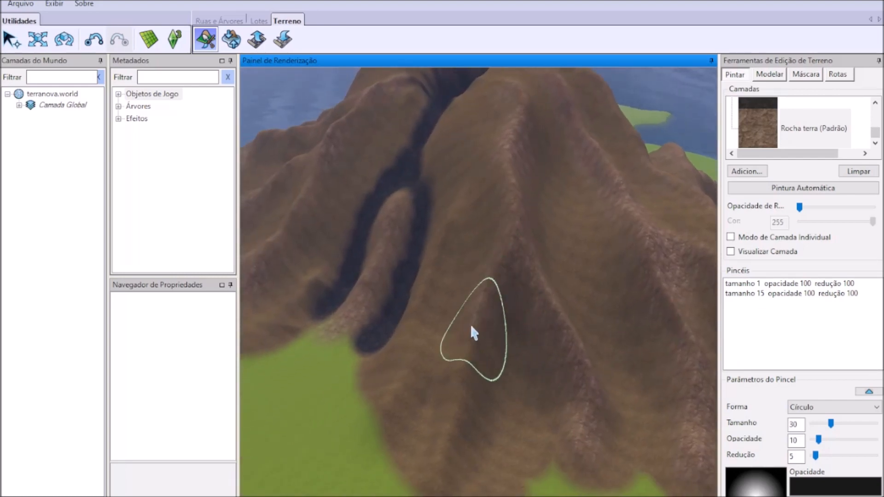
# - Paint Rocha terra on the small ridges flanking both branches of the lava fork
pyautogui.moveTo(375, 415)
pyautogui.mouseDown(button='middle')
pyautogui.moveTo(519, 375)
pyautogui.moveTo(411, 404)
pyautogui.moveTo(446, 347)
pyautogui.mouseUp(button='middle')
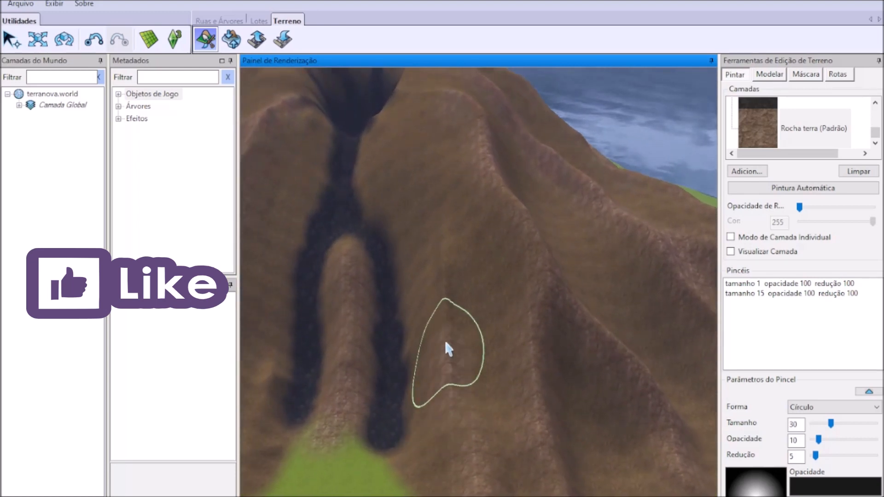
pyautogui.moveTo(438, 233)
pyautogui.mouseDown(button='middle')
pyautogui.moveTo(573, 405)
pyautogui.moveTo(436, 424)
pyautogui.moveTo(438, 382)
pyautogui.mouseUp(button='middle')
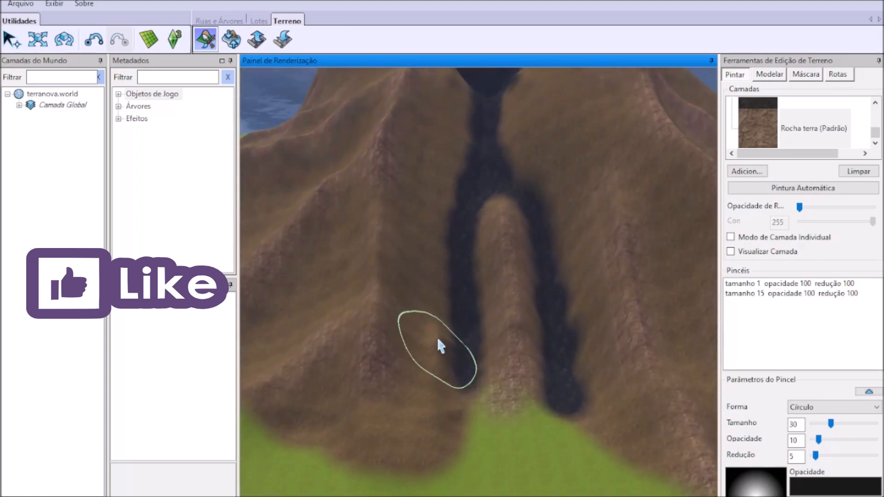
pyautogui.moveTo(435, 447); pyautogui.dragTo(433, 333, button='middle')
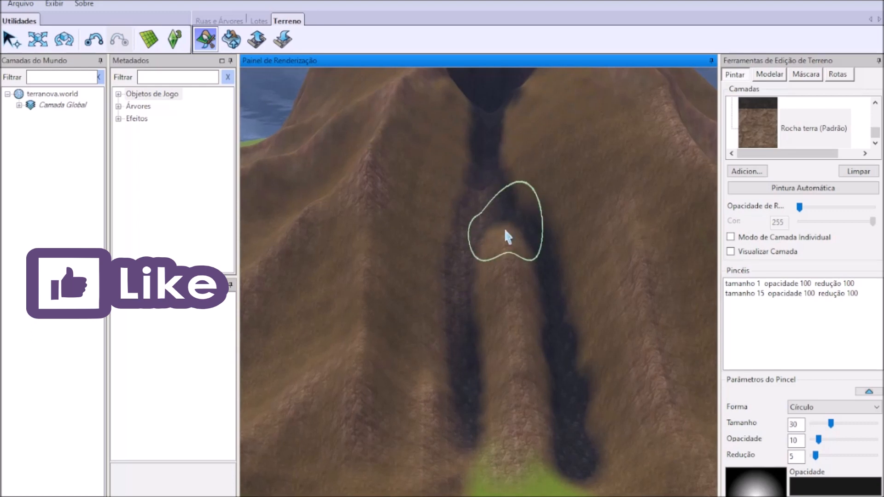
pyautogui.moveTo(508, 223); pyautogui.dragTo(470, 459, button='middle')
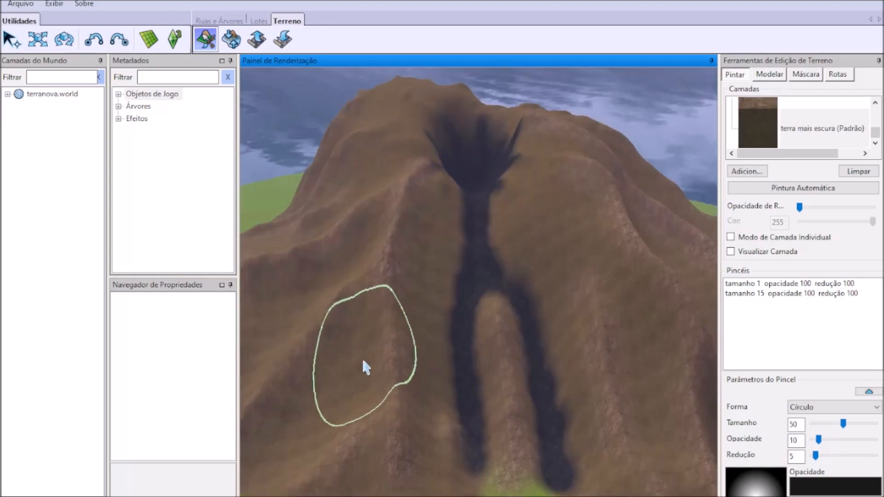
# - Paint terra mais escura into the valleys flanking the lava fork and along the adjoining ridge
pyautogui.moveTo(363, 362)
pyautogui.mouseDown()
pyautogui.moveTo(283, 463)
pyautogui.moveTo(459, 245)
pyautogui.moveTo(439, 384)
pyautogui.moveTo(488, 472)
pyautogui.mouseUp()
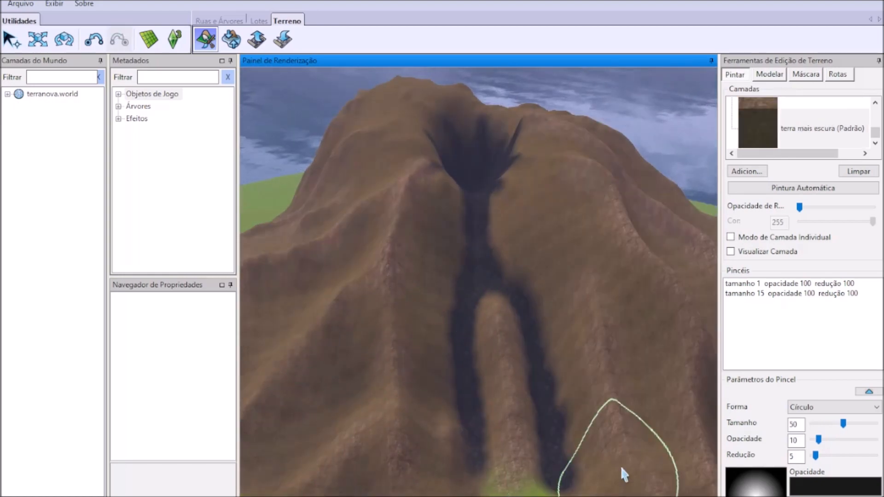
pyautogui.moveTo(530, 343)
pyautogui.mouseDown(button='right')
pyautogui.moveTo(544, 343)
pyautogui.moveTo(533, 332)
pyautogui.moveTo(521, 422)
pyautogui.moveTo(340, 434)
pyautogui.moveTo(359, 433)
pyautogui.mouseUp(button='right')
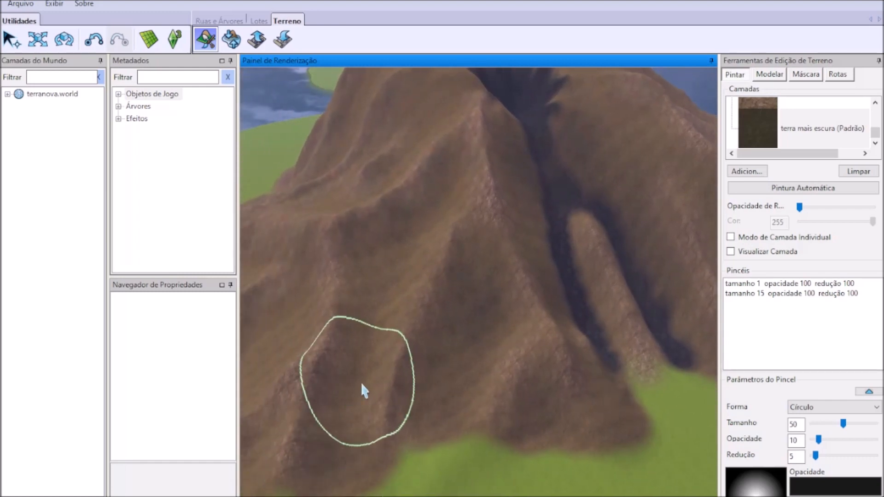
pyautogui.moveTo(425, 230)
pyautogui.mouseDown(button='right')
pyautogui.moveTo(450, 269)
pyautogui.moveTo(430, 287)
pyautogui.moveTo(472, 305)
pyautogui.mouseUp(button='right')
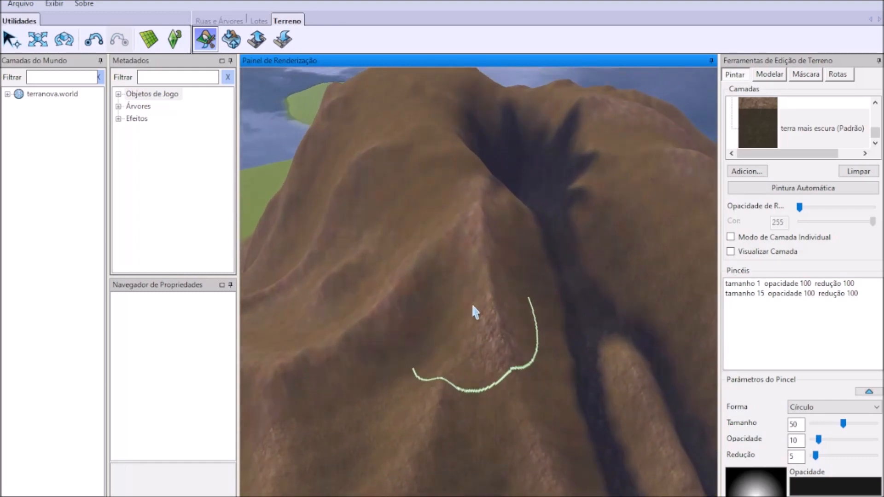
pyautogui.scroll(2, 449, 304)
pyautogui.moveTo(568, 365); pyautogui.dragTo(567, 361, button='right')
pyautogui.scroll(-3, 566, 363)
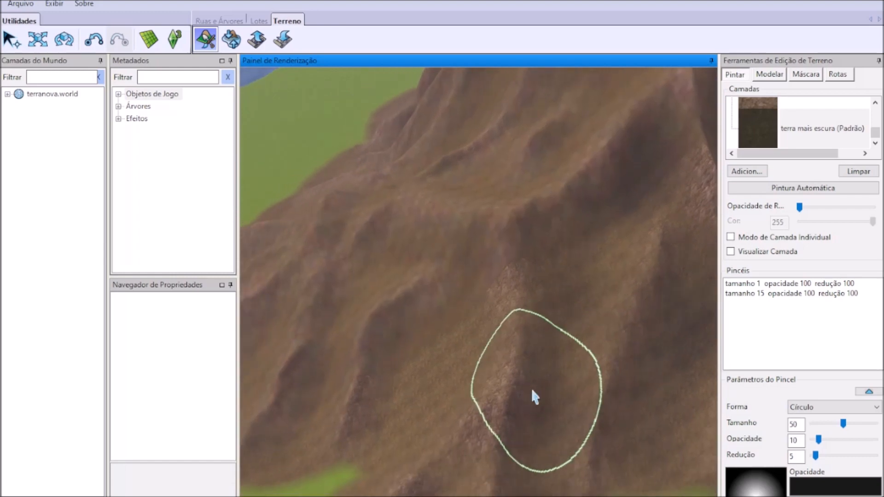
# - Continue terra mais escura through the side slope's hollows down to the grass edge
pyautogui.scroll(2, 506, 350)
pyautogui.scroll(2, 518, 345)
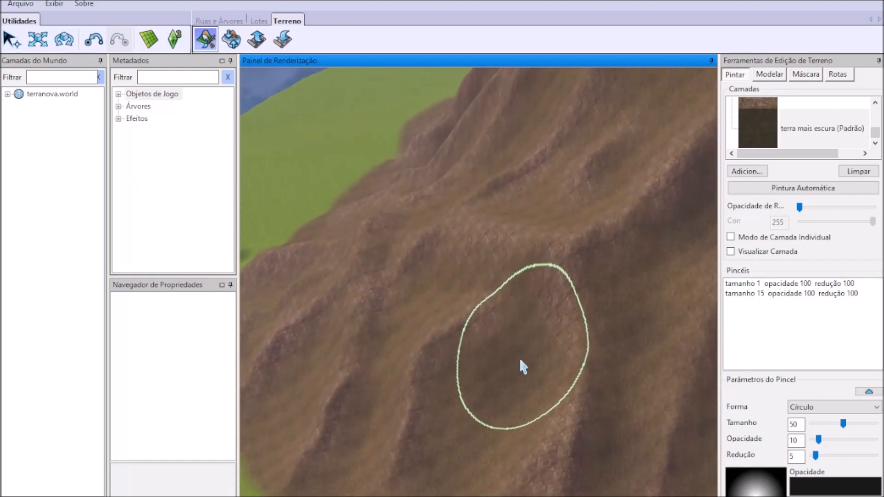
pyautogui.moveTo(520, 358); pyautogui.dragTo(422, 457, button='right')
pyautogui.moveTo(530, 288)
pyautogui.mouseDown(button='right')
pyautogui.moveTo(399, 400)
pyautogui.moveTo(444, 454)
pyautogui.mouseUp(button='right')
pyautogui.moveTo(428, 355)
pyautogui.mouseDown(button='middle')
pyautogui.moveTo(405, 337)
pyautogui.moveTo(445, 334)
pyautogui.mouseUp(button='middle')
pyautogui.moveTo(445, 334)
pyautogui.mouseDown(button='right')
pyautogui.moveTo(379, 443)
pyautogui.moveTo(396, 452)
pyautogui.mouseUp(button='right')
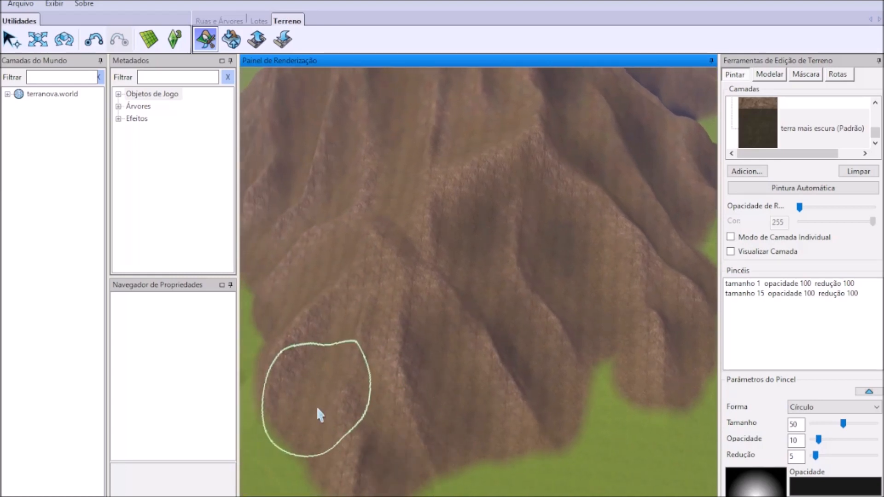
pyautogui.moveTo(352, 300); pyautogui.dragTo(329, 318, button='right')
# - Darken the valleys between the ridges behind the crater, from the rim down to the grass, with terra mais escura
pyautogui.moveTo(486, 370)
pyautogui.mouseDown(button='middle')
pyautogui.moveTo(413, 340)
pyautogui.moveTo(391, 423)
pyautogui.mouseUp(button='middle')
pyautogui.moveTo(344, 385)
pyautogui.mouseDown(button='middle')
pyautogui.moveTo(498, 310)
pyautogui.moveTo(573, 391)
pyautogui.mouseUp(button='middle')
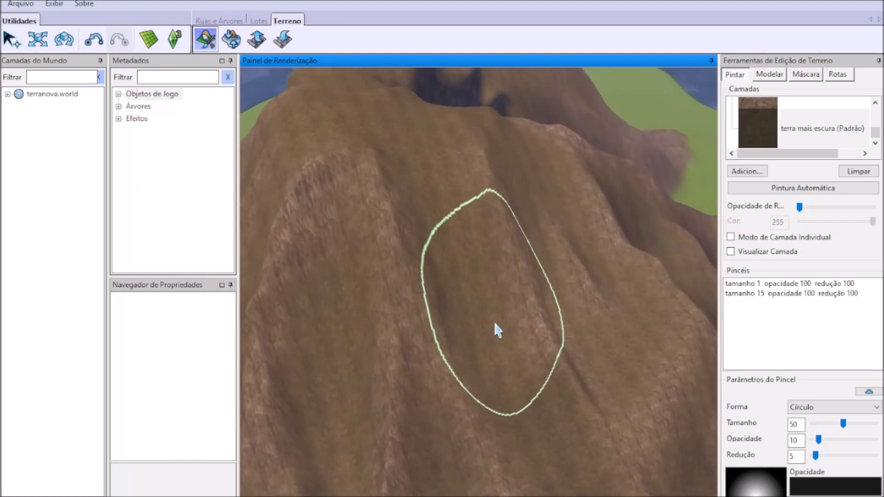
pyautogui.moveTo(537, 203); pyautogui.dragTo(583, 339, button='middle')
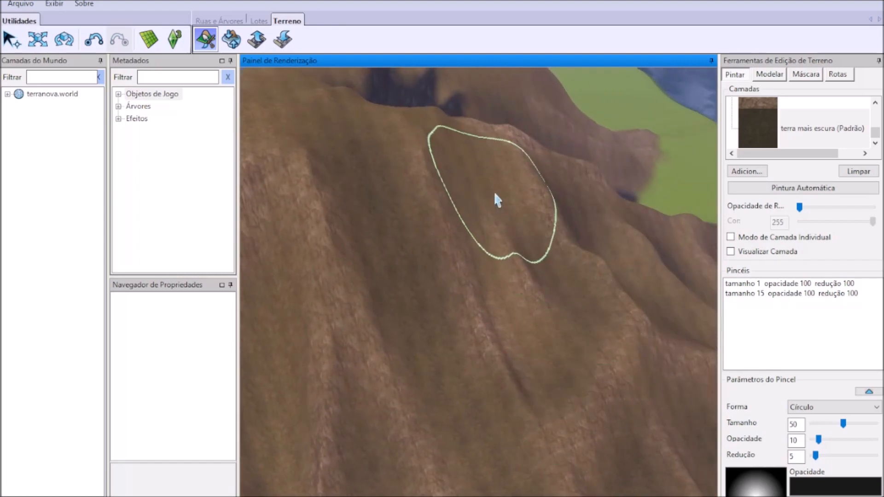
pyautogui.moveTo(671, 409)
pyautogui.mouseDown(button='middle')
pyautogui.moveTo(572, 391)
pyautogui.moveTo(497, 433)
pyautogui.mouseUp(button='middle')
pyautogui.moveTo(493, 257)
pyautogui.mouseDown(button='middle')
pyautogui.moveTo(503, 322)
pyautogui.moveTo(419, 408)
pyautogui.moveTo(412, 454)
pyautogui.moveTo(397, 449)
pyautogui.mouseUp(button='middle')
pyautogui.moveTo(397, 449); pyautogui.dragTo(397, 400)
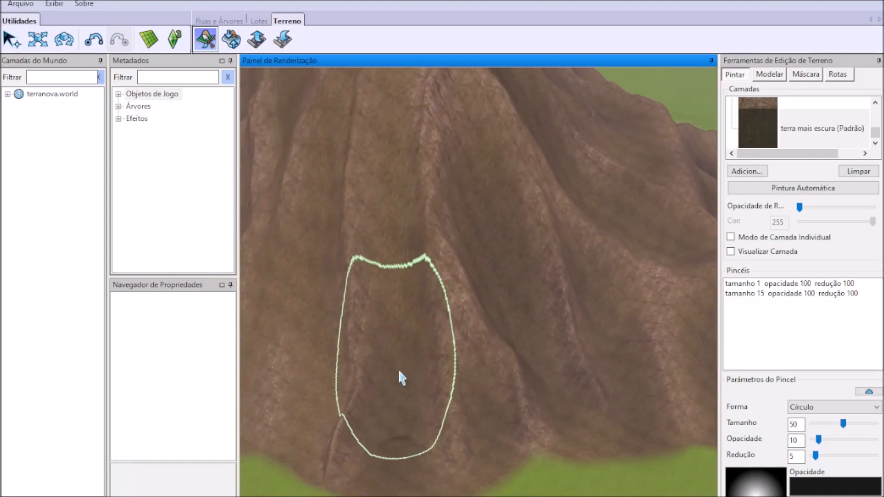
# - Set the brush size to 40 and shade the narrower valleys of the steep back slope with terra mais escura
pyautogui.doubleClick(793, 425)
pyautogui.write('40')
pyautogui.moveTo(386, 184)
pyautogui.mouseDown(button='middle')
pyautogui.moveTo(450, 333)
pyautogui.moveTo(364, 312)
pyautogui.moveTo(377, 365)
pyautogui.moveTo(430, 406)
pyautogui.moveTo(322, 205)
pyautogui.mouseUp(button='middle')
pyautogui.moveTo(391, 347)
pyautogui.mouseDown(button='middle')
pyautogui.moveTo(316, 433)
pyautogui.moveTo(400, 361)
pyautogui.mouseUp(button='middle')
pyautogui.moveTo(439, 443)
pyautogui.mouseDown(button='middle')
pyautogui.moveTo(427, 445)
pyautogui.moveTo(488, 429)
pyautogui.moveTo(466, 487)
pyautogui.moveTo(440, 351)
pyautogui.mouseUp(button='middle')
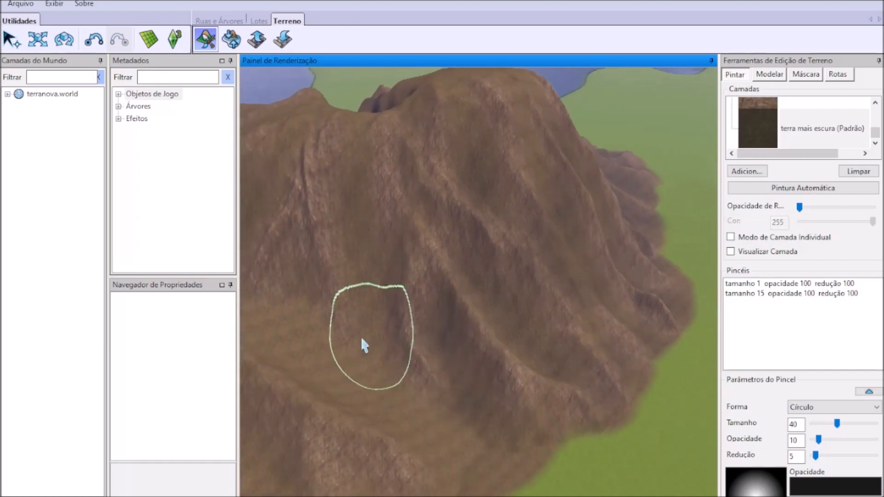
# - Shade the slope above the saddle and the low spur's hollows with terra mais escura, and undo the last heavy stroke
pyautogui.moveTo(377, 361)
pyautogui.mouseDown(button='middle')
pyautogui.moveTo(412, 353)
pyautogui.moveTo(420, 381)
pyautogui.moveTo(492, 211)
pyautogui.mouseUp(button='middle')
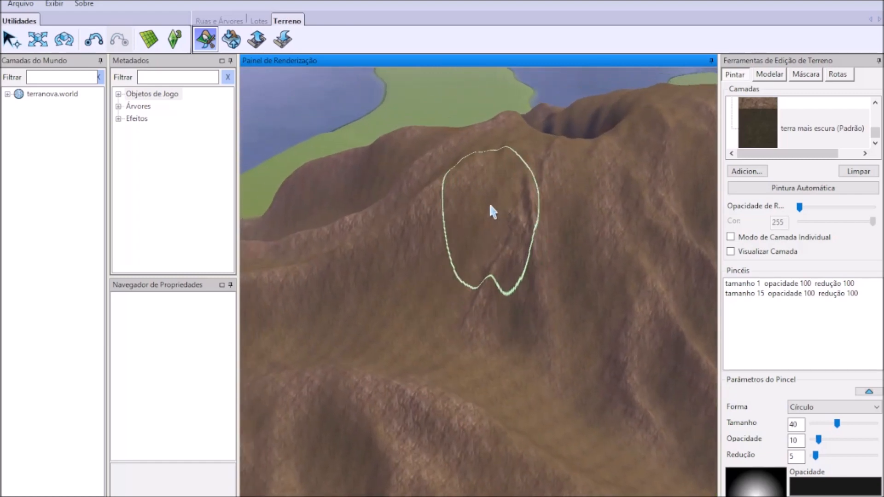
pyautogui.moveTo(457, 305)
pyautogui.mouseDown(button='middle')
pyautogui.moveTo(533, 361)
pyautogui.moveTo(353, 355)
pyautogui.moveTo(452, 424)
pyautogui.mouseUp(button='middle')
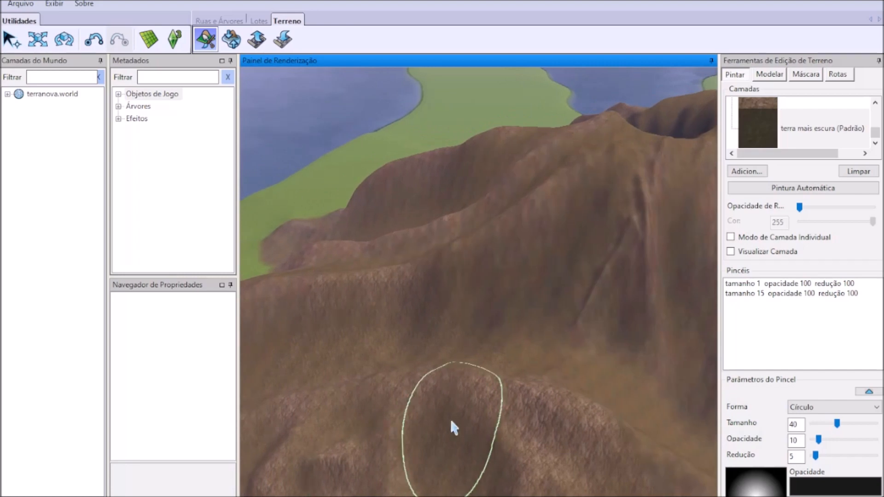
pyautogui.moveTo(465, 340)
pyautogui.mouseDown(button='middle')
pyautogui.moveTo(458, 355)
pyautogui.moveTo(562, 387)
pyautogui.mouseUp(button='middle')
pyautogui.moveTo(468, 428)
pyautogui.mouseDown(button='middle')
pyautogui.moveTo(328, 438)
pyautogui.moveTo(530, 305)
pyautogui.mouseUp(button='middle')
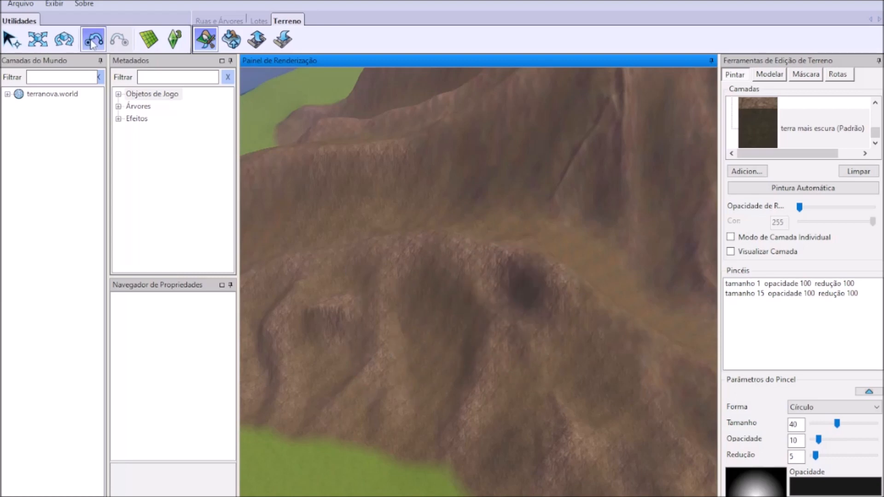
pyautogui.moveTo(422, 438); pyautogui.dragTo(416, 369, button='middle')
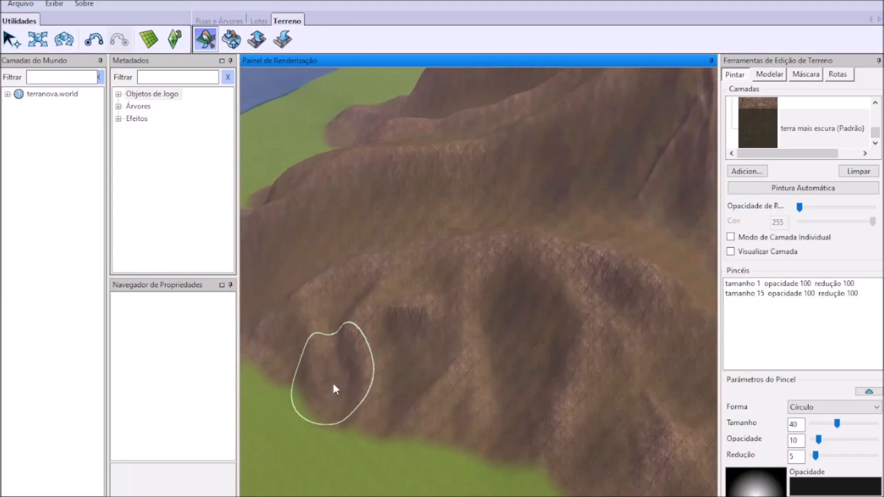
# - Reduce the brush size to 30, shade the small hollows around the low spur, and undo the last stroke
pyautogui.moveTo(424, 306)
pyautogui.mouseDown(button='middle')
pyautogui.moveTo(302, 374)
pyautogui.moveTo(316, 431)
pyautogui.moveTo(372, 372)
pyautogui.moveTo(691, 364)
pyautogui.mouseUp(button='middle')
pyautogui.moveTo(837, 424); pyautogui.dragTo(831, 424)
pyautogui.moveTo(618, 421); pyautogui.dragTo(440, 277, button='middle')
pyautogui.moveTo(559, 217)
pyautogui.mouseDown(button='middle')
pyautogui.moveTo(498, 292)
pyautogui.moveTo(525, 336)
pyautogui.mouseUp(button='middle')
pyautogui.click(93, 39)
pyautogui.moveTo(406, 331); pyautogui.dragTo(396, 343, button='middle')
# - Enlarge the brush to size 50 and shade the wider valleys on the way back to the lava fork
pyautogui.moveTo(831, 424); pyautogui.dragTo(843, 423)
pyautogui.moveTo(383, 299)
pyautogui.mouseDown(button='middle')
pyautogui.moveTo(344, 303)
pyautogui.moveTo(371, 311)
pyautogui.moveTo(417, 299)
pyautogui.moveTo(428, 428)
pyautogui.moveTo(377, 227)
pyautogui.moveTo(371, 302)
pyautogui.moveTo(401, 212)
pyautogui.moveTo(377, 124)
pyautogui.moveTo(380, 458)
pyautogui.moveTo(408, 379)
pyautogui.moveTo(406, 479)
pyautogui.moveTo(365, 437)
pyautogui.moveTo(367, 416)
pyautogui.moveTo(385, 467)
pyautogui.moveTo(472, 234)
pyautogui.moveTo(401, 430)
pyautogui.moveTo(424, 488)
pyautogui.moveTo(527, 442)
pyautogui.mouseUp(button='middle')
pyautogui.click(344, 303)
pyautogui.moveTo(548, 460)
pyautogui.mouseDown()
pyautogui.moveTo(521, 418)
pyautogui.moveTo(566, 404)
pyautogui.moveTo(509, 222)
pyautogui.mouseUp()
# - Set the brush size to 20 and blend terra mais escura over the dried lava channel below the crater
pyautogui.scroll(3, 521, 418)
pyautogui.doubleClick(795, 425)
pyautogui.write('20')
pyautogui.moveTo(468, 409)
pyautogui.mouseDown(button='middle')
pyautogui.moveTo(578, 468)
pyautogui.moveTo(523, 332)
pyautogui.moveTo(488, 414)
pyautogui.mouseUp(button='middle')
pyautogui.scroll(-3, 610, 346)
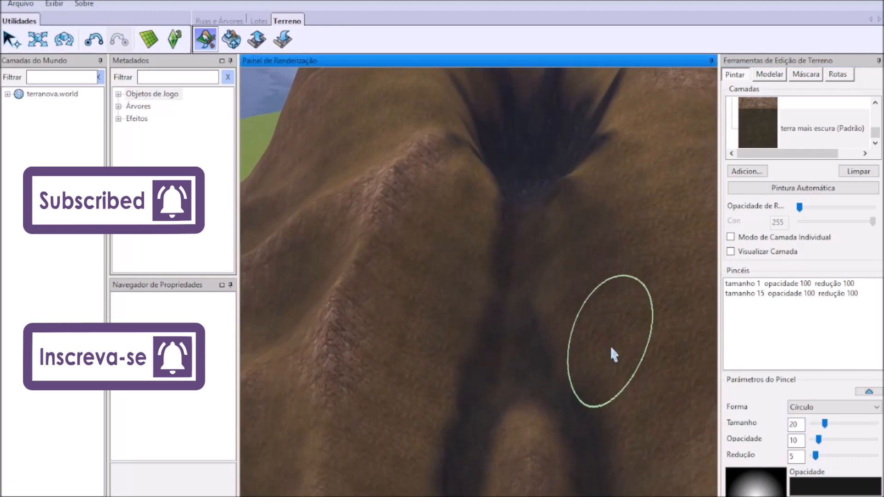
# - Set the brush size to 30 and paint terra mais escura over both lava fork branches down to their base
pyautogui.moveTo(799, 425); pyautogui.dragTo(730, 418)
pyautogui.write('30')
pyautogui.moveTo(512, 276)
pyautogui.mouseDown()
pyautogui.moveTo(502, 241)
pyautogui.moveTo(547, 315)
pyautogui.moveTo(562, 375)
pyautogui.mouseUp()
pyautogui.moveTo(562, 375); pyautogui.dragTo(549, 408, button='middle')
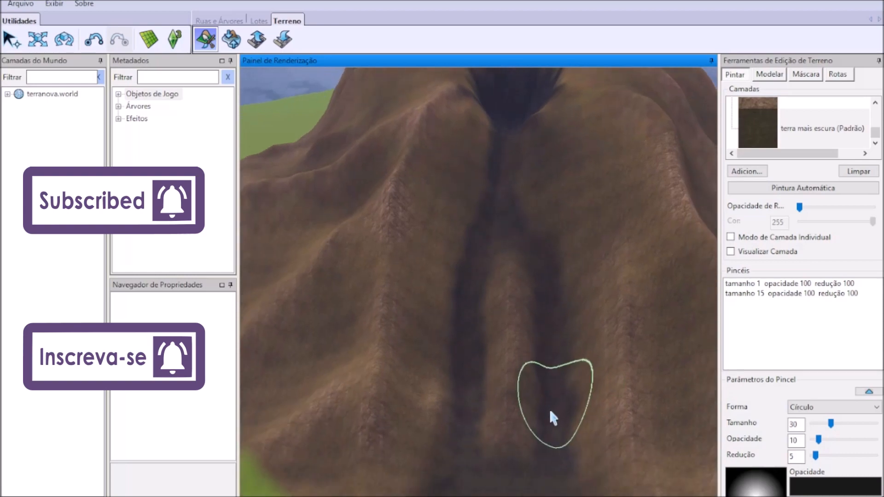
pyautogui.moveTo(549, 408); pyautogui.dragTo(565, 438)
pyautogui.moveTo(511, 438)
pyautogui.mouseDown(button='middle')
pyautogui.moveTo(586, 366)
pyautogui.moveTo(615, 458)
pyautogui.moveTo(697, 473)
pyautogui.mouseUp(button='middle')
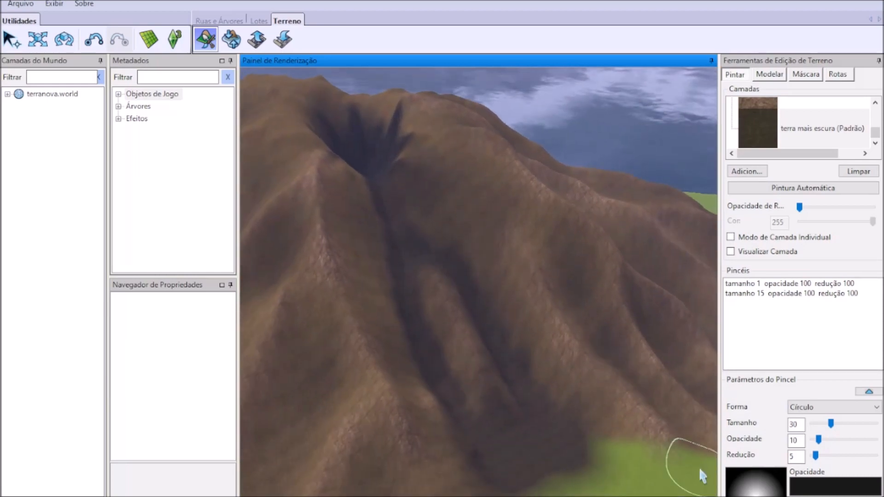
# - Set the brush size to 50 and deepen the valleys beside the lava fork with terra mais escura
pyautogui.moveTo(560, 413)
pyautogui.mouseDown(button='middle')
pyautogui.moveTo(587, 438)
pyautogui.moveTo(583, 456)
pyautogui.moveTo(502, 467)
pyautogui.mouseUp(button='middle')
pyautogui.moveTo(586, 391)
pyautogui.mouseDown(button='middle')
pyautogui.moveTo(413, 274)
pyautogui.moveTo(522, 392)
pyautogui.moveTo(553, 442)
pyautogui.mouseUp(button='middle')
pyautogui.doubleClick(794, 425)
pyautogui.write('50')
pyautogui.moveTo(451, 380); pyautogui.dragTo(424, 273)
pyautogui.moveTo(423, 273)
pyautogui.mouseDown(button='middle')
pyautogui.moveTo(567, 353)
pyautogui.moveTo(608, 364)
pyautogui.mouseUp(button='middle')
# - Set the brush size to 30 and shade the narrow gullies on the neighbouring slope with terra mais escura
pyautogui.doubleClick(794, 425)
pyautogui.write('30')
pyautogui.moveTo(367, 368)
pyautogui.mouseDown(button='middle')
pyautogui.moveTo(588, 350)
pyautogui.moveTo(454, 283)
pyautogui.moveTo(670, 371)
pyautogui.moveTo(548, 261)
pyautogui.moveTo(427, 385)
pyautogui.mouseUp(button='middle')
# - Set the brush size to 50 and darken the broad hollows farther around the volcano's side
pyautogui.doubleClick(794, 425)
pyautogui.write('50')
pyautogui.moveTo(427, 385)
pyautogui.mouseDown()
pyautogui.moveTo(611, 394)
pyautogui.moveTo(488, 422)
pyautogui.mouseUp()
pyautogui.moveTo(488, 421)
pyautogui.mouseDown(button='middle')
pyautogui.moveTo(557, 423)
pyautogui.moveTo(558, 396)
pyautogui.moveTo(496, 381)
pyautogui.moveTo(470, 405)
pyautogui.moveTo(526, 300)
pyautogui.moveTo(507, 454)
pyautogui.moveTo(624, 409)
pyautogui.moveTo(399, 379)
pyautogui.moveTo(518, 341)
pyautogui.mouseUp(button='middle')
pyautogui.moveTo(517, 341)
pyautogui.mouseDown()
pyautogui.moveTo(416, 331)
pyautogui.moveTo(422, 463)
pyautogui.mouseUp()
pyautogui.moveTo(563, 466)
pyautogui.mouseDown(button='middle')
pyautogui.moveTo(380, 354)
pyautogui.moveTo(396, 347)
pyautogui.moveTo(345, 394)
pyautogui.moveTo(430, 258)
pyautogui.moveTo(477, 419)
pyautogui.moveTo(484, 391)
pyautogui.moveTo(395, 450)
pyautogui.moveTo(449, 476)
pyautogui.mouseUp(button='middle')
# - Set the brush size to 30 and shade the tight valleys between the far side's ridges
pyautogui.click(730, 412)
pyautogui.write('30')
pyautogui.moveTo(530, 447); pyautogui.dragTo(450, 304, button='middle')
pyautogui.moveTo(410, 465); pyautogui.dragTo(488, 379, button='middle')
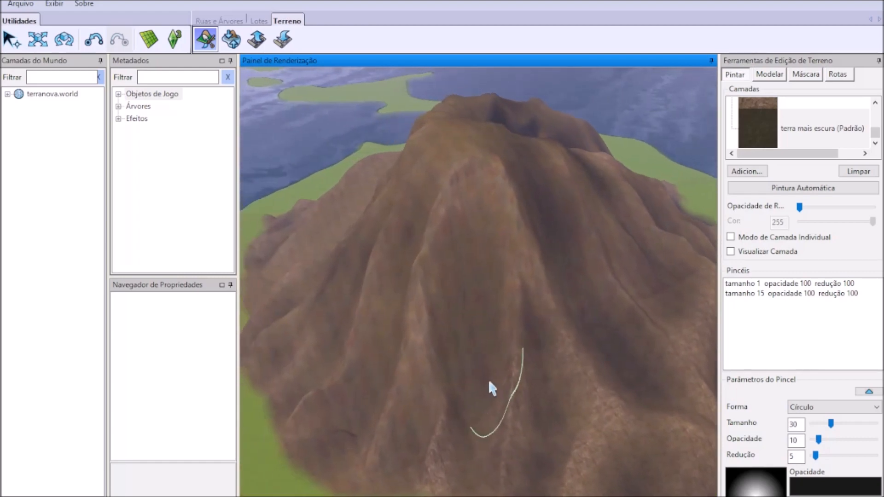
# - Enlarge the brush to size 50 and darken the long hollow between the two steep ridges on the far side
pyautogui.scroll(3, 489, 380)
pyautogui.click(844, 424)
pyautogui.click(464, 303)
# - Set the brush size to 30 and deepen the gullies of the back slope toward the saddle with terra mais escura
pyautogui.click(803, 490)
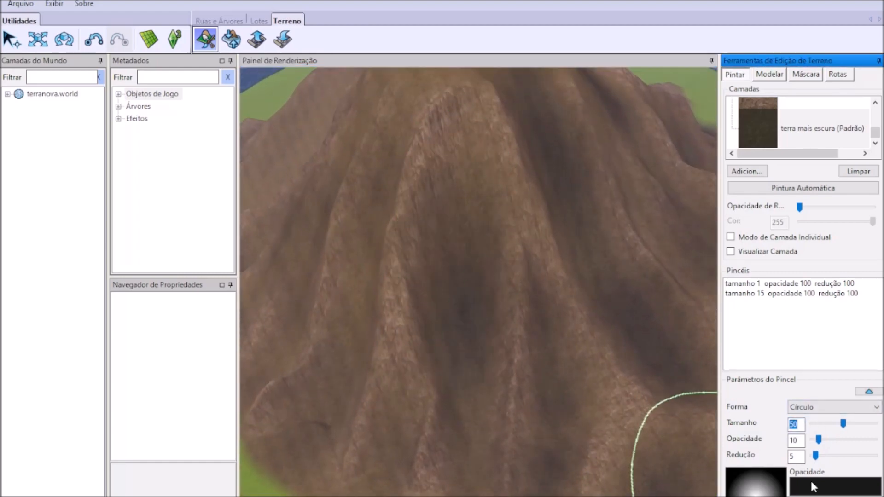
pyautogui.write('30')
pyautogui.moveTo(472, 422)
pyautogui.mouseDown(button='middle')
pyautogui.moveTo(454, 467)
pyautogui.moveTo(522, 424)
pyautogui.moveTo(427, 240)
pyautogui.moveTo(269, 402)
pyautogui.moveTo(389, 408)
pyautogui.moveTo(437, 237)
pyautogui.moveTo(497, 474)
pyautogui.moveTo(484, 304)
pyautogui.mouseUp(button='middle')
pyautogui.click(522, 427)
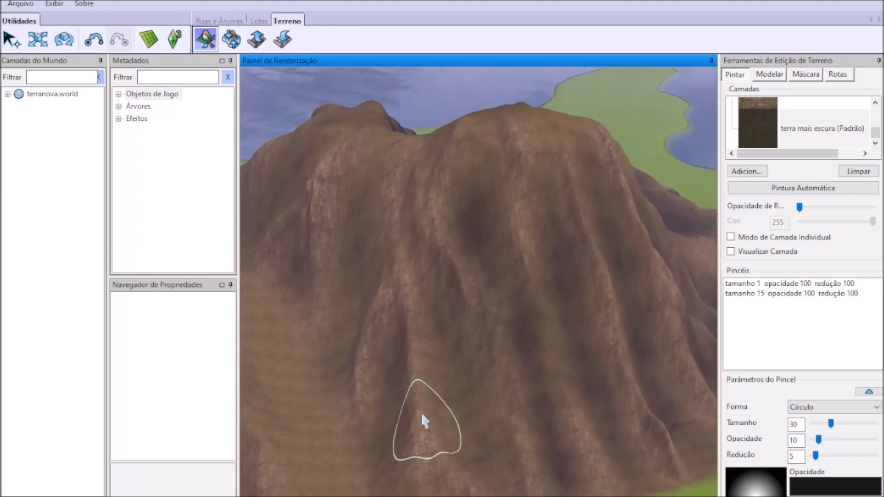
pyautogui.moveTo(421, 412); pyautogui.dragTo(336, 223, button='middle')
pyautogui.moveTo(475, 384); pyautogui.dragTo(458, 349, button='middle')
pyautogui.moveTo(385, 230)
pyautogui.mouseDown(button='middle')
pyautogui.moveTo(466, 406)
pyautogui.moveTo(396, 368)
pyautogui.mouseUp(button='middle')
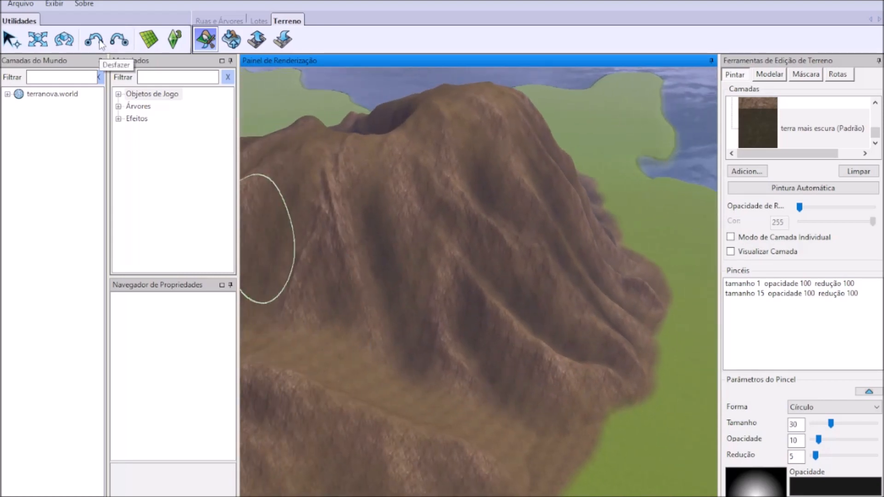
# - Undo the last two strokes and soften the brush to opacity 8 and reduction 3
pyautogui.click(95, 40)
pyautogui.click(95, 41)
pyautogui.moveTo(801, 441); pyautogui.dragTo(770, 437)
pyautogui.write('8')
pyautogui.press('Tab')
# - Enlarge the softened brush to size 50 and shade the large valleys around the remaining slopes
pyautogui.moveTo(369, 235)
pyautogui.mouseDown(button='middle')
pyautogui.moveTo(388, 328)
pyautogui.moveTo(446, 319)
pyautogui.moveTo(464, 409)
pyautogui.moveTo(316, 410)
pyautogui.moveTo(395, 378)
pyautogui.moveTo(389, 372)
pyautogui.moveTo(358, 445)
pyautogui.moveTo(333, 441)
pyautogui.moveTo(501, 375)
pyautogui.moveTo(452, 397)
pyautogui.moveTo(383, 460)
pyautogui.moveTo(494, 385)
pyautogui.moveTo(519, 269)
pyautogui.moveTo(154, 69)
pyautogui.moveTo(113, 68)
pyautogui.mouseUp(button='middle')
pyautogui.moveTo(831, 424); pyautogui.dragTo(843, 423)
pyautogui.moveTo(562, 378)
pyautogui.mouseDown()
pyautogui.moveTo(520, 402)
pyautogui.moveTo(566, 452)
pyautogui.mouseUp()
pyautogui.moveTo(566, 451); pyautogui.dragTo(103, 61, button='middle')
pyautogui.moveTo(405, 369); pyautogui.dragTo(625, 452)
pyautogui.moveTo(625, 452)
pyautogui.mouseDown(button='middle')
pyautogui.moveTo(212, 345)
pyautogui.moveTo(411, 361)
pyautogui.moveTo(466, 353)
pyautogui.moveTo(373, 417)
pyautogui.mouseUp(button='middle')
# - Set the brush size to 30 and shade the gullies between the upper ridges with terra mais escura
pyautogui.doubleClick(794, 425)
pyautogui.write('30')
pyautogui.moveTo(361, 433)
pyautogui.mouseDown()
pyautogui.moveTo(375, 236)
pyautogui.moveTo(422, 268)
pyautogui.mouseUp()
pyautogui.scroll(2, 375, 240)
pyautogui.scroll(2, 421, 255)
pyautogui.scroll(-3, 420, 257)
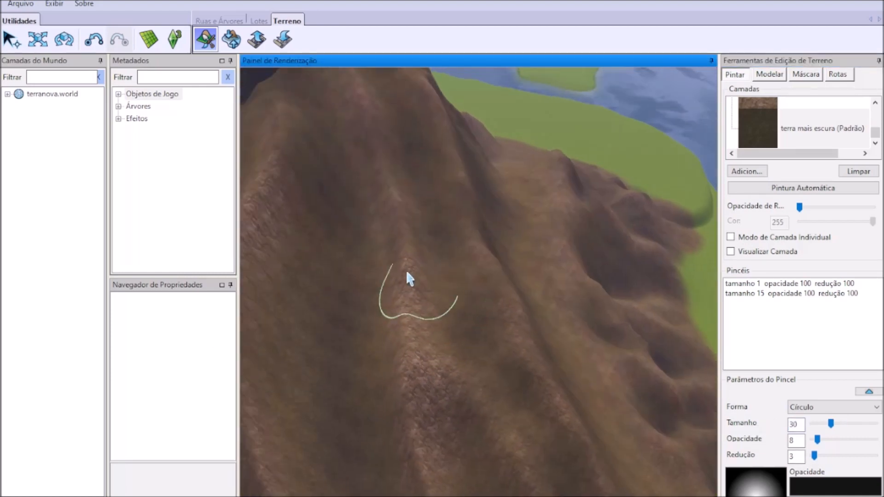
# - Set the brush size to 50 and darken the wide valleys leading around to the front lava channel
pyautogui.moveTo(578, 433)
pyautogui.mouseDown(button='middle')
pyautogui.moveTo(444, 402)
pyautogui.moveTo(442, 355)
pyautogui.moveTo(495, 392)
pyautogui.moveTo(500, 416)
pyautogui.moveTo(571, 396)
pyautogui.mouseUp(button='middle')
pyautogui.doubleClick(794, 424)
pyautogui.write('50')
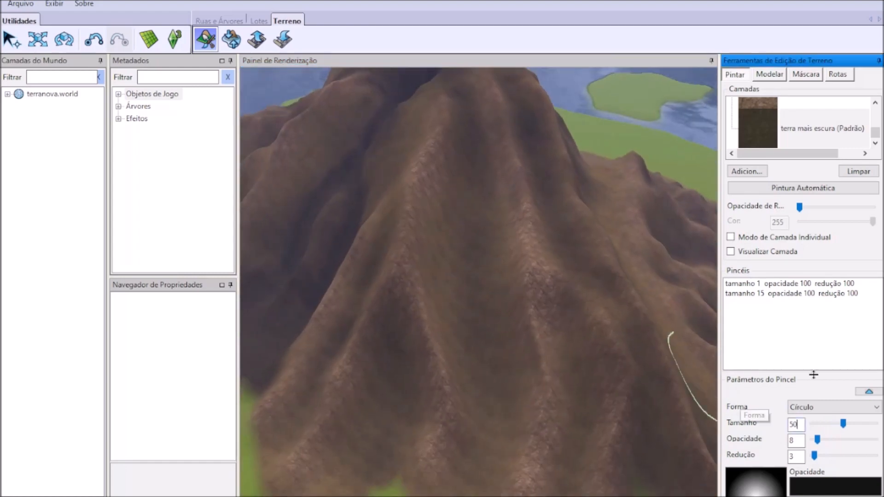
pyautogui.moveTo(492, 361)
pyautogui.mouseDown(button='middle')
pyautogui.moveTo(450, 391)
pyautogui.moveTo(382, 284)
pyautogui.moveTo(379, 253)
pyautogui.moveTo(417, 365)
pyautogui.moveTo(505, 278)
pyautogui.moveTo(346, 235)
pyautogui.moveTo(493, 308)
pyautogui.moveTo(477, 278)
pyautogui.moveTo(474, 302)
pyautogui.mouseUp(button='middle')
pyautogui.scroll(-5, 493, 297)
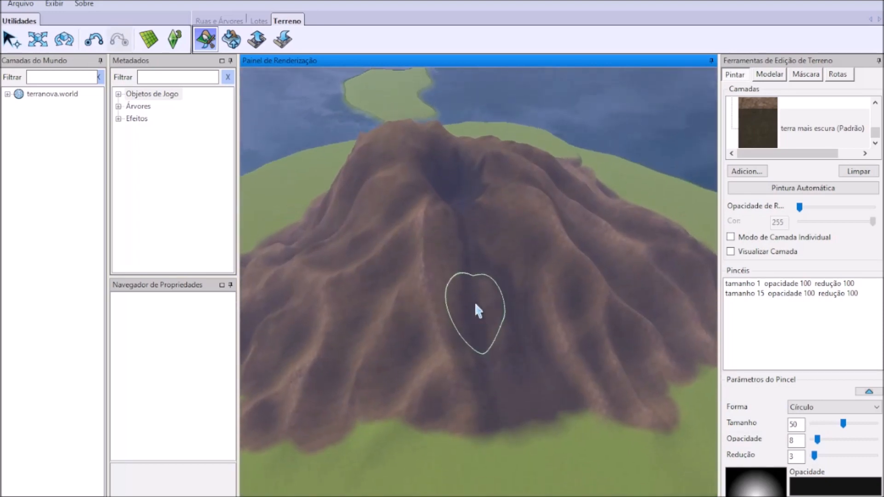
pyautogui.scroll(4, 474, 308)
# - Select the Terra Padrão layer and blend it over the ridges beside the crater and around its rim
pyautogui.moveTo(875, 133); pyautogui.dragTo(876, 125)
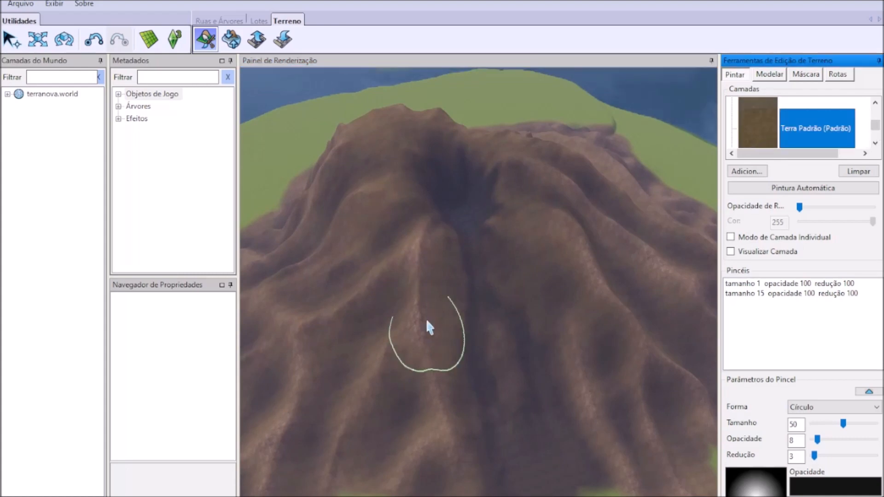
pyautogui.scroll(5, 411, 338)
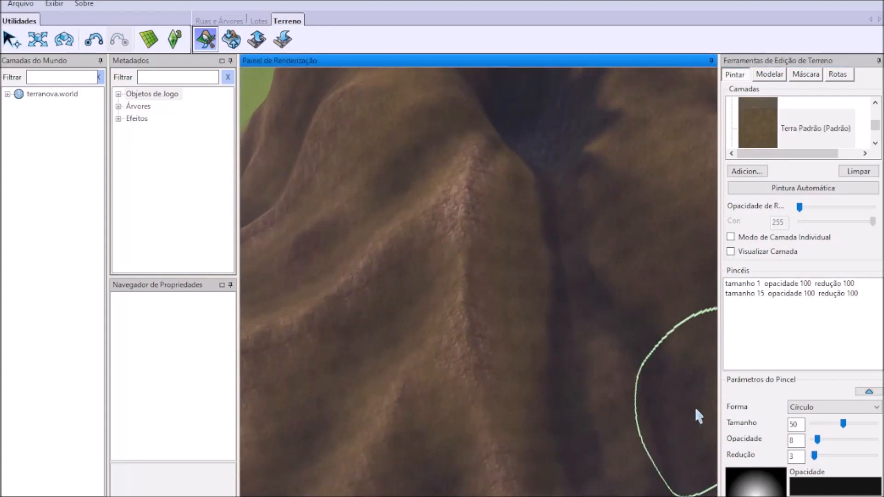
pyautogui.moveTo(695, 406); pyautogui.dragTo(631, 373, button='middle')
pyautogui.click(92, 41)
pyautogui.click(119, 40)
pyautogui.scroll(3, 317, 310)
pyautogui.moveTo(314, 303); pyautogui.dragTo(366, 278, button='middle')
pyautogui.scroll(-5, 366, 279)
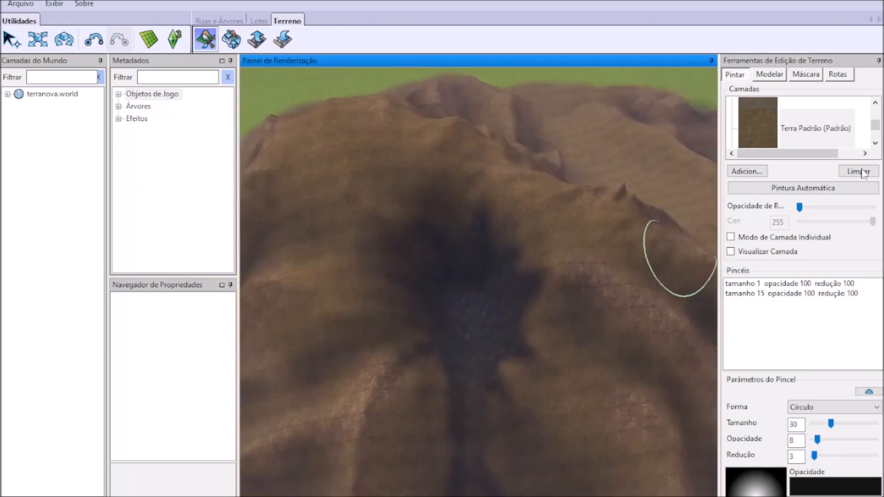
# - Select the Lava layer and paint a small patch in the middle of the crater floor, undoing the oversized first strokes
pyautogui.scroll(-3, 804, 132)
pyautogui.click(767, 135)
pyautogui.scroll(5, 456, 348)
pyautogui.click(456, 352)
pyautogui.moveTo(460, 352); pyautogui.dragTo(543, 378)
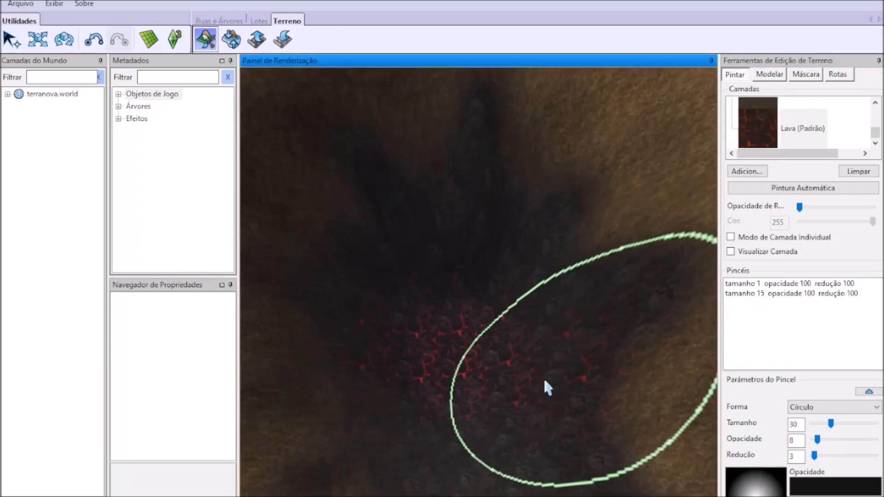
pyautogui.click(98, 49)
pyautogui.moveTo(459, 359)
pyautogui.mouseDown()
pyautogui.moveTo(478, 374)
pyautogui.moveTo(458, 355)
pyautogui.mouseUp()
# - Switch to terra mais escura and blend it into the crater walls around the lava patch
pyautogui.scroll(-4, 458, 355)
pyautogui.moveTo(459, 357)
pyautogui.mouseDown(button='middle')
pyautogui.moveTo(470, 365)
pyautogui.moveTo(473, 330)
pyautogui.moveTo(565, 363)
pyautogui.moveTo(559, 350)
pyautogui.mouseUp(button='middle')
pyautogui.scroll(1, 875, 138)
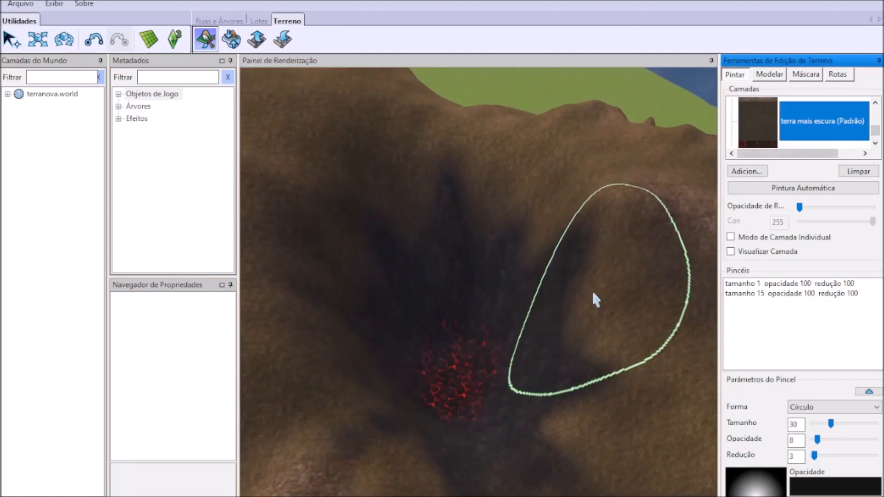
pyautogui.moveTo(482, 440)
pyautogui.mouseDown(button='middle')
pyautogui.moveTo(478, 368)
pyautogui.moveTo(645, 316)
pyautogui.moveTo(553, 249)
pyautogui.moveTo(548, 322)
pyautogui.mouseUp(button='middle')
# - Add more Lava to the crater floor and darken the wall above it with terra mais escura
pyautogui.click(760, 144)
pyautogui.click(469, 392)
pyautogui.scroll(3, 548, 323)
pyautogui.click(764, 103)
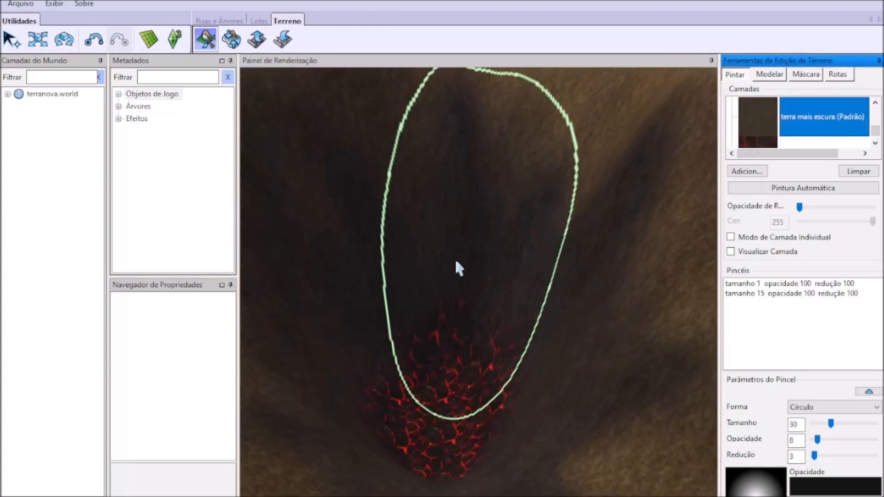
# - Select the Lava Seca layer, set the brush size to 20, and paint the crater wall above the lava
pyautogui.moveTo(800, 425); pyautogui.dragTo(729, 424)
pyautogui.moveTo(875, 132); pyautogui.dragTo(875, 127)
pyautogui.click(804, 114)
pyautogui.moveTo(800, 425); pyautogui.dragTo(737, 422)
pyautogui.write('20')
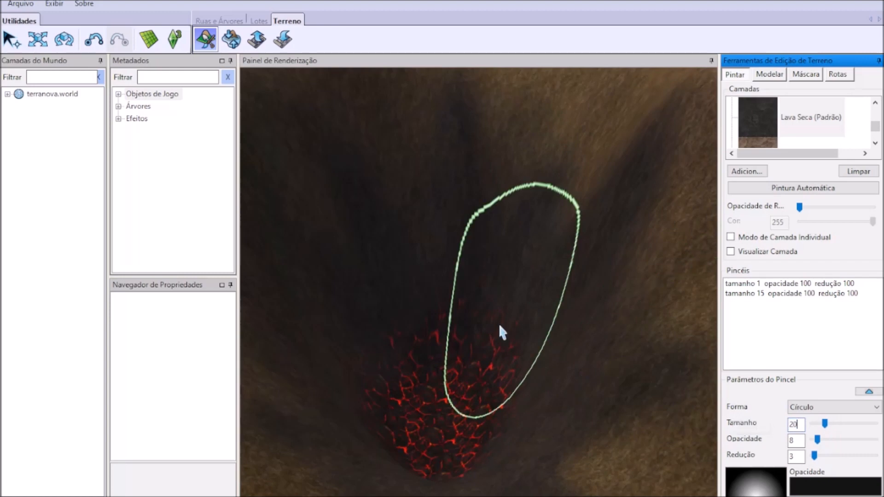
pyautogui.moveTo(453, 262); pyautogui.dragTo(297, 140)
# - Set the brush to size 10, opacity 10 and reduction 5, and paint Lava Seca around the lava patch's edge
pyautogui.moveTo(800, 425); pyautogui.dragTo(741, 423)
pyautogui.write('10')
pyautogui.moveTo(798, 441); pyautogui.dragTo(757, 435)
pyautogui.write('10')
pyautogui.moveTo(799, 457); pyautogui.dragTo(755, 453)
pyautogui.write('5')
pyautogui.moveTo(521, 331); pyautogui.dragTo(471, 327)
pyautogui.scroll(2, 472, 327)
pyautogui.moveTo(472, 327); pyautogui.dragTo(562, 377, button='middle')
pyautogui.moveTo(531, 333)
pyautogui.mouseDown()
pyautogui.moveTo(379, 417)
pyautogui.moveTo(481, 440)
pyautogui.mouseUp()
pyautogui.moveTo(482, 440)
pyautogui.mouseDown(button='middle')
pyautogui.moveTo(432, 389)
pyautogui.moveTo(435, 437)
pyautogui.mouseUp(button='middle')
# - Switch back to the Lava layer and refine the crater floor patch with the small brush, undoing a stray stroke
pyautogui.moveTo(875, 127); pyautogui.dragTo(875, 133)
pyautogui.click(763, 132)
pyautogui.moveTo(440, 424); pyautogui.dragTo(428, 407)
pyautogui.moveTo(428, 407); pyautogui.dragTo(414, 343, button='middle')
pyautogui.click(94, 40)
pyautogui.moveTo(670, 262)
pyautogui.mouseDown(button='middle')
pyautogui.moveTo(599, 332)
pyautogui.moveTo(552, 332)
pyautogui.mouseUp(button='middle')
pyautogui.moveTo(464, 341); pyautogui.dragTo(590, 337)
# - Select the Grass Medium Dark layer, set the brush size to 30, and paint dark grass along the volcano's foot between the ridges
pyautogui.scroll(-2, 591, 337)
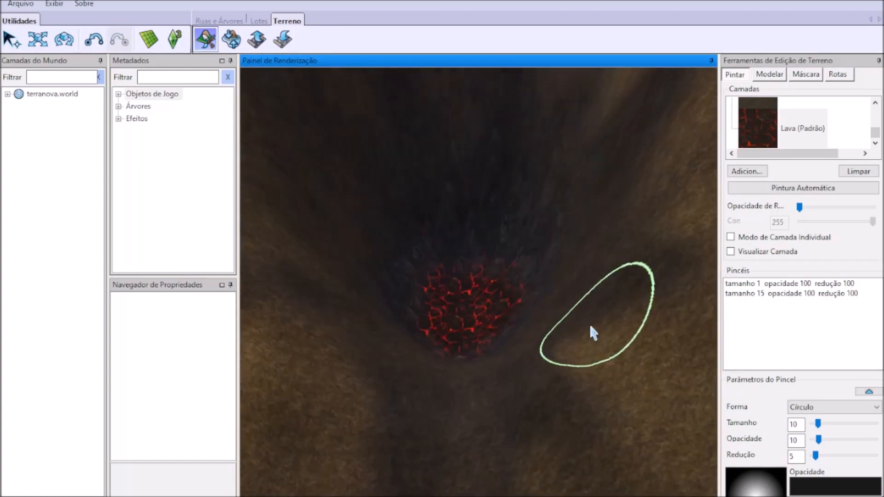
pyautogui.moveTo(590, 337); pyautogui.dragTo(581, 309, button='middle')
pyautogui.scroll(-5, 581, 309)
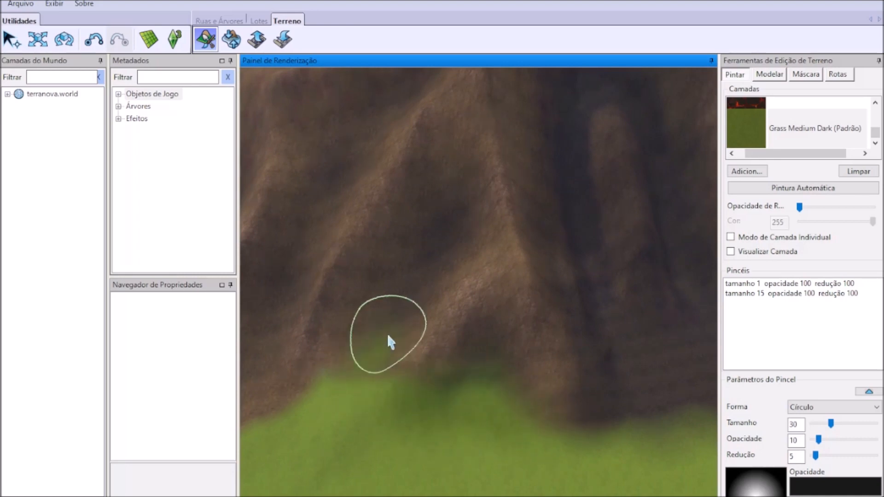
pyautogui.moveTo(388, 334)
pyautogui.mouseDown()
pyautogui.moveTo(415, 286)
pyautogui.moveTo(395, 336)
pyautogui.moveTo(490, 430)
pyautogui.moveTo(360, 398)
pyautogui.mouseUp()
pyautogui.moveTo(361, 398); pyautogui.dragTo(477, 407, button='right')
pyautogui.moveTo(477, 408)
pyautogui.mouseDown()
pyautogui.moveTo(438, 324)
pyautogui.moveTo(432, 417)
pyautogui.moveTo(502, 410)
pyautogui.mouseUp()
pyautogui.moveTo(350, 442)
pyautogui.mouseDown(button='right')
pyautogui.moveTo(405, 444)
pyautogui.moveTo(454, 481)
pyautogui.mouseUp(button='right')
# - Set the brush opacity to 8 and reduction to 3, and paint Grass Medium Dark into the lower valleys
pyautogui.moveTo(800, 441); pyautogui.dragTo(736, 419)
pyautogui.write('8')
pyautogui.moveTo(798, 457); pyautogui.dragTo(751, 442)
pyautogui.write('3')
pyautogui.moveTo(517, 349); pyautogui.dragTo(576, 365)
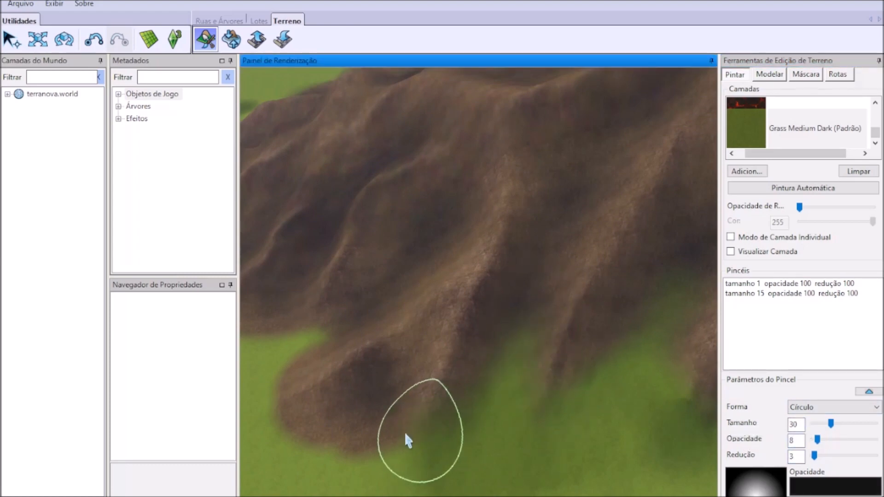
pyautogui.moveTo(326, 453); pyautogui.dragTo(389, 467, button='right')
pyautogui.moveTo(388, 466)
pyautogui.mouseDown(button='middle')
pyautogui.moveTo(399, 438)
pyautogui.moveTo(413, 440)
pyautogui.mouseUp(button='middle')
pyautogui.moveTo(413, 440)
pyautogui.mouseDown()
pyautogui.moveTo(436, 243)
pyautogui.moveTo(443, 290)
pyautogui.moveTo(426, 324)
pyautogui.mouseUp()
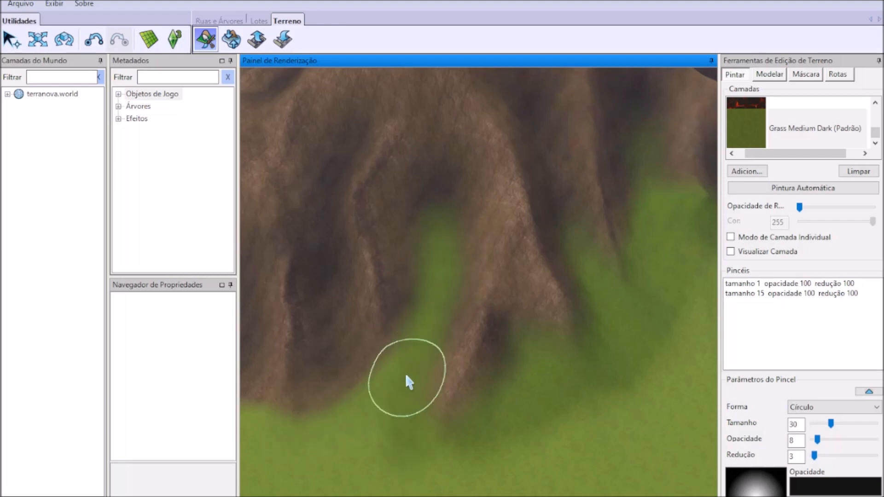
# - Extend Grass Medium Dark up the adjacent valley and blend it where the ridge ends meet the ground
pyautogui.moveTo(405, 372); pyautogui.dragTo(365, 387, button='middle')
pyautogui.moveTo(367, 390)
pyautogui.mouseDown(button='right')
pyautogui.moveTo(429, 377)
pyautogui.moveTo(461, 415)
pyautogui.mouseUp(button='right')
pyautogui.moveTo(463, 419)
pyautogui.mouseDown()
pyautogui.moveTo(488, 316)
pyautogui.moveTo(449, 441)
pyautogui.mouseUp()
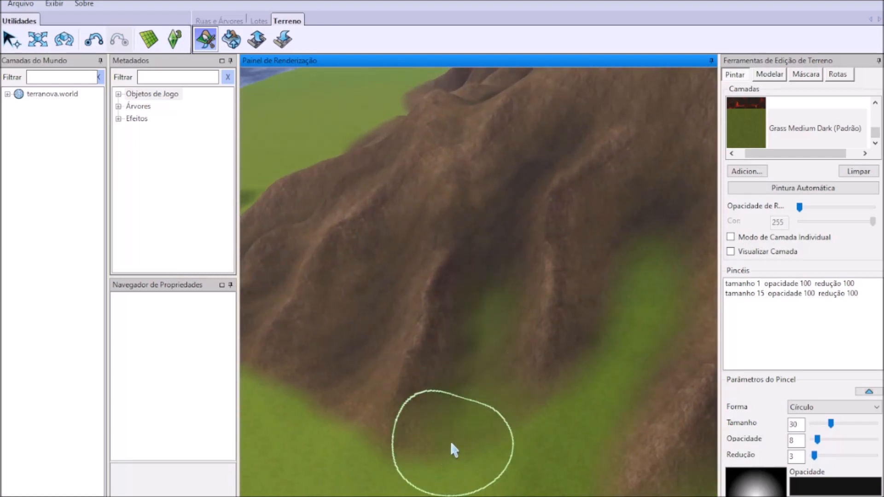
pyautogui.moveTo(368, 418); pyautogui.dragTo(442, 416, button='right')
pyautogui.moveTo(442, 415)
pyautogui.mouseDown()
pyautogui.moveTo(469, 286)
pyautogui.moveTo(421, 397)
pyautogui.mouseUp()
# - Continue painting Grass Medium Dark around the foot, filling the next hollows between the ridge ends
pyautogui.moveTo(421, 397); pyautogui.dragTo(502, 408, button='middle')
pyautogui.moveTo(382, 426); pyautogui.dragTo(481, 424, button='right')
pyautogui.moveTo(482, 424)
pyautogui.mouseDown()
pyautogui.moveTo(442, 341)
pyautogui.moveTo(460, 444)
pyautogui.mouseUp()
pyautogui.moveTo(586, 431)
pyautogui.mouseDown(button='middle')
pyautogui.moveTo(549, 459)
pyautogui.moveTo(559, 454)
pyautogui.mouseUp(button='middle')
pyautogui.moveTo(356, 449)
pyautogui.mouseDown(button='right')
pyautogui.moveTo(425, 454)
pyautogui.moveTo(599, 436)
pyautogui.mouseUp(button='right')
pyautogui.moveTo(512, 392)
pyautogui.mouseDown()
pyautogui.moveTo(501, 288)
pyautogui.moveTo(483, 440)
pyautogui.mouseUp()
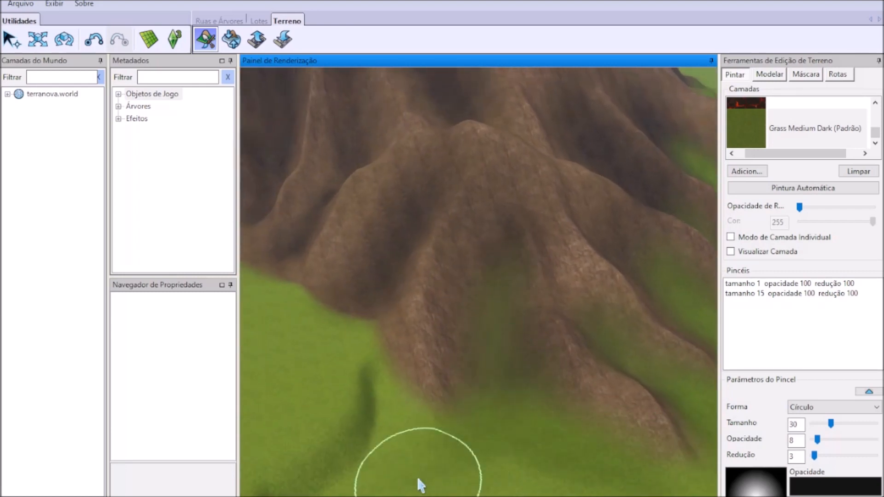
# - Paint dark grass into the furrows of the next group of ridges and onto the ground below them
pyautogui.moveTo(419, 482); pyautogui.dragTo(484, 431, button='middle')
pyautogui.moveTo(355, 387); pyautogui.dragTo(444, 405, button='right')
pyautogui.moveTo(557, 323); pyautogui.dragTo(529, 368)
pyautogui.moveTo(477, 407); pyautogui.dragTo(364, 399, button='middle')
pyautogui.moveTo(543, 435)
pyautogui.mouseDown()
pyautogui.moveTo(579, 322)
pyautogui.moveTo(557, 487)
pyautogui.mouseUp()
pyautogui.moveTo(553, 465)
pyautogui.mouseDown(button='middle')
pyautogui.moveTo(486, 443)
pyautogui.moveTo(482, 451)
pyautogui.mouseUp(button='middle')
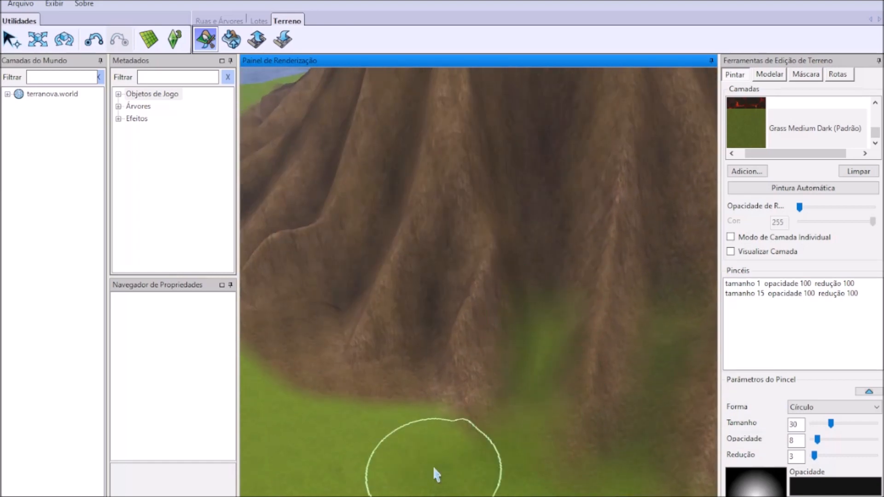
# - Darken the grass along the base of the following slope and paint it into the small hollows between its spurs
pyautogui.moveTo(550, 449); pyautogui.dragTo(481, 420, button='middle')
pyautogui.moveTo(481, 419); pyautogui.dragTo(383, 439)
pyautogui.moveTo(383, 438)
pyautogui.mouseDown(button='middle')
pyautogui.moveTo(504, 434)
pyautogui.moveTo(403, 400)
pyautogui.mouseUp(button='middle')
pyautogui.moveTo(403, 400)
pyautogui.mouseDown()
pyautogui.moveTo(373, 352)
pyautogui.moveTo(375, 456)
pyautogui.mouseUp()
pyautogui.moveTo(525, 440); pyautogui.dragTo(468, 418, button='middle')
pyautogui.moveTo(338, 460)
pyautogui.mouseDown(button='middle')
pyautogui.moveTo(517, 468)
pyautogui.moveTo(420, 413)
pyautogui.mouseUp(button='middle')
pyautogui.moveTo(356, 355)
pyautogui.mouseDown(button='middle')
pyautogui.moveTo(448, 415)
pyautogui.moveTo(533, 415)
pyautogui.moveTo(519, 450)
pyautogui.mouseUp(button='middle')
pyautogui.moveTo(407, 267); pyautogui.dragTo(490, 288, button='middle')
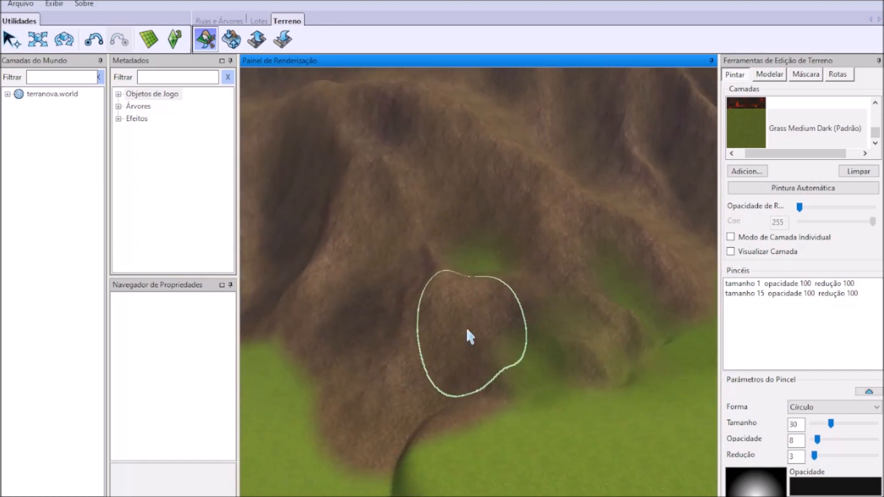
# - Paint Grass Medium Dark into the short furrows and grooves of the volcano's neighbouring low spurs
pyautogui.moveTo(317, 403)
pyautogui.mouseDown(button='middle')
pyautogui.moveTo(478, 399)
pyautogui.moveTo(465, 357)
pyautogui.moveTo(565, 446)
pyautogui.moveTo(406, 431)
pyautogui.moveTo(514, 359)
pyautogui.moveTo(507, 405)
pyautogui.mouseUp(button='middle')
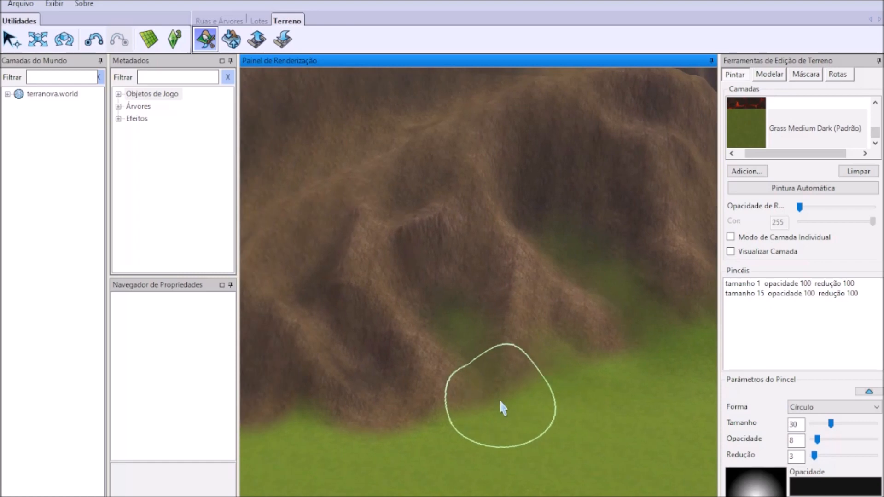
pyautogui.moveTo(358, 364)
pyautogui.mouseDown(button='middle')
pyautogui.moveTo(468, 290)
pyautogui.moveTo(377, 447)
pyautogui.moveTo(288, 205)
pyautogui.mouseUp(button='middle')
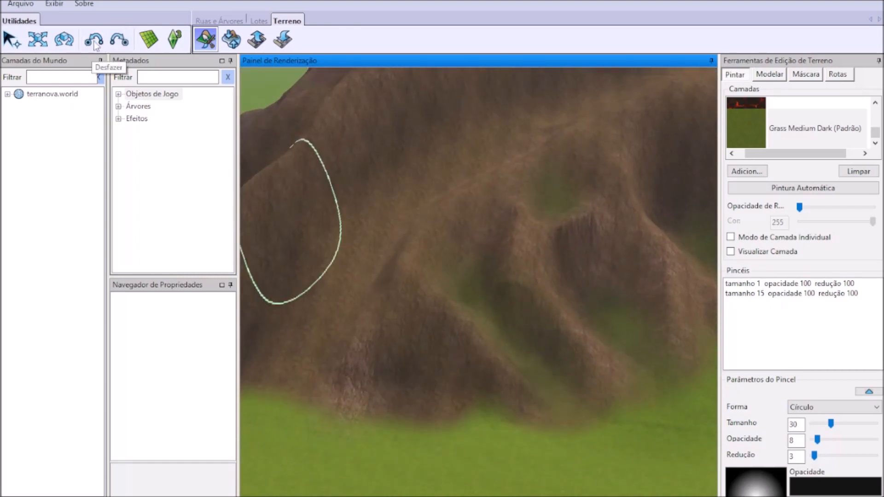
pyautogui.moveTo(388, 396)
pyautogui.mouseDown(button='middle')
pyautogui.moveTo(495, 426)
pyautogui.moveTo(367, 395)
pyautogui.moveTo(505, 421)
pyautogui.moveTo(414, 391)
pyautogui.moveTo(494, 371)
pyautogui.moveTo(598, 397)
pyautogui.moveTo(538, 275)
pyautogui.mouseUp(button='middle')
pyautogui.moveTo(449, 376)
pyautogui.mouseDown(button='middle')
pyautogui.moveTo(488, 351)
pyautogui.moveTo(401, 395)
pyautogui.mouseUp(button='middle')
pyautogui.moveTo(346, 385); pyautogui.dragTo(433, 198, button='middle')
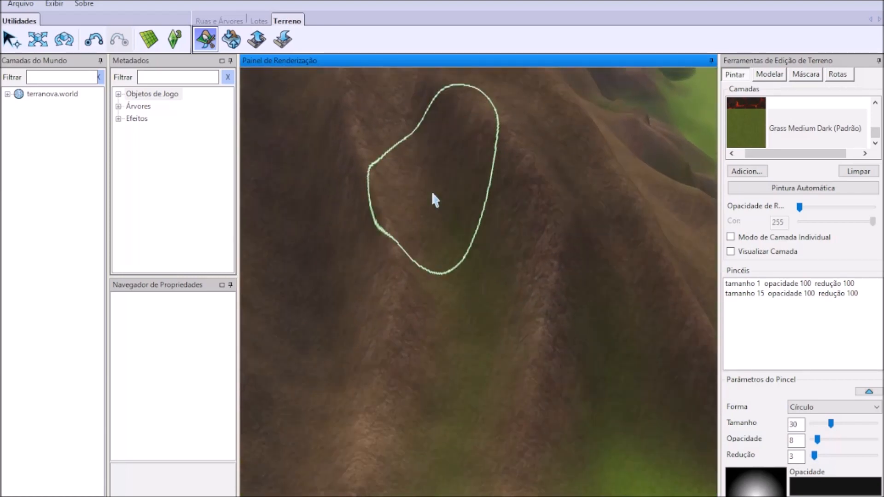
# - Undo and restore the last grass stroke, and paint dark grass at the foot of the deep valleys
pyautogui.moveTo(474, 356); pyautogui.dragTo(258, 116, button='middle')
pyautogui.click(98, 42)
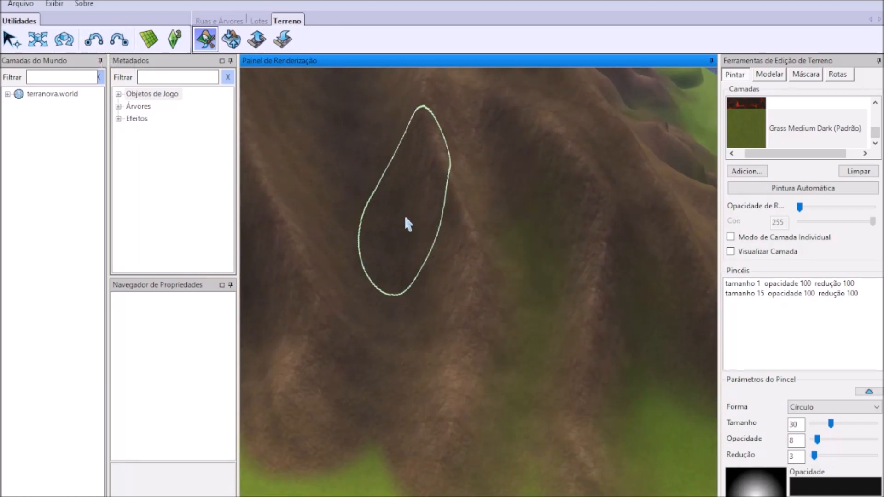
pyautogui.click(119, 41)
pyautogui.moveTo(545, 253); pyautogui.dragTo(622, 376, button='middle')
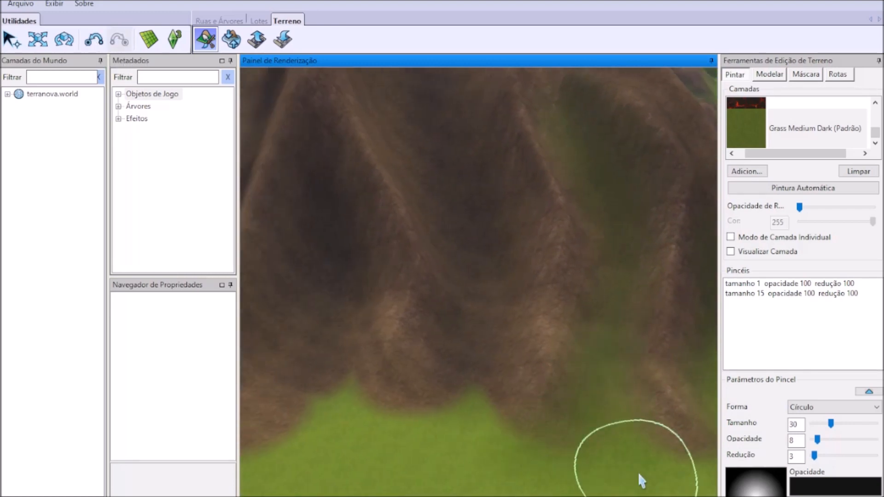
pyautogui.moveTo(529, 456); pyautogui.dragTo(470, 337, button='middle')
pyautogui.scroll(-5, 466, 327)
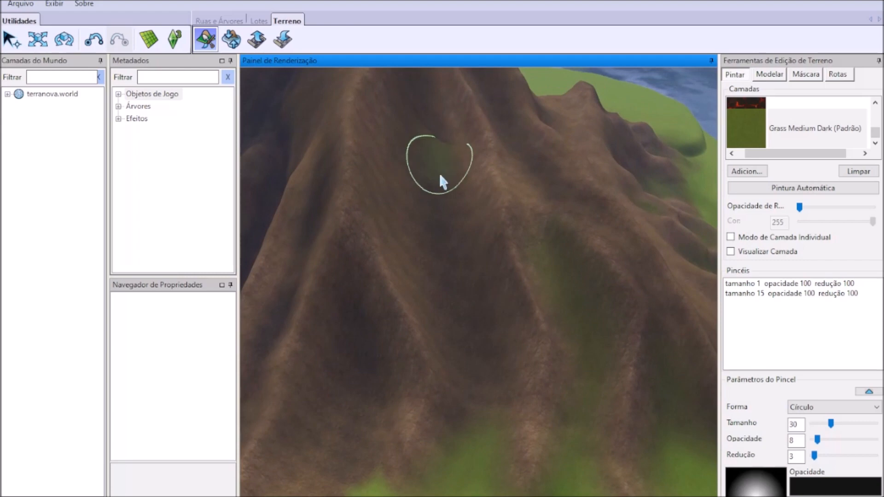
# - Try to carry Grass Medium Dark higher up the slope's valleys, and undo the strokes
pyautogui.moveTo(467, 382); pyautogui.dragTo(546, 409, button='middle')
pyautogui.scroll(-3, 530, 391)
pyautogui.moveTo(519, 382); pyautogui.dragTo(511, 424, button='middle')
pyautogui.click(94, 40)
pyautogui.moveTo(479, 322); pyautogui.dragTo(476, 396)
pyautogui.scroll(5, 515, 416)
pyautogui.scroll(-4, 530, 317)
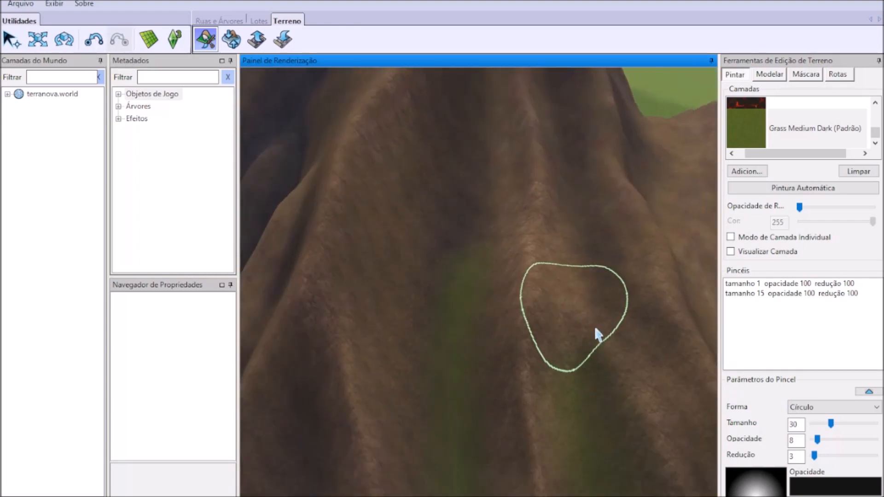
pyautogui.click(94, 40)
# - Paint softer streaks of dark grass into the lower parts of the valleys between the long ridges
pyautogui.moveTo(447, 313); pyautogui.dragTo(483, 355, button='middle')
pyautogui.moveTo(488, 341)
pyautogui.mouseDown()
pyautogui.moveTo(474, 376)
pyautogui.moveTo(485, 404)
pyautogui.mouseUp()
pyautogui.scroll(2, 498, 389)
pyautogui.moveTo(524, 367)
pyautogui.mouseDown()
pyautogui.moveTo(622, 428)
pyautogui.moveTo(405, 429)
pyautogui.moveTo(527, 309)
pyautogui.mouseUp()
pyautogui.moveTo(527, 309)
pyautogui.mouseDown(button='middle')
pyautogui.moveTo(559, 420)
pyautogui.moveTo(605, 373)
pyautogui.mouseUp(button='middle')
pyautogui.scroll(3, 608, 371)
# - Set the brush opacity to 5 and reduction to 2, and blend Grass Medium Dark faintly up the valleys and ridge ends
pyautogui.moveTo(798, 440); pyautogui.dragTo(777, 441)
pyautogui.write('5')
pyautogui.moveTo(797, 457); pyautogui.dragTo(779, 457)
pyautogui.write('2')
pyautogui.moveTo(530, 171)
pyautogui.mouseDown()
pyautogui.moveTo(607, 236)
pyautogui.moveTo(507, 120)
pyautogui.moveTo(414, 401)
pyautogui.moveTo(386, 435)
pyautogui.mouseUp()
pyautogui.moveTo(386, 435)
pyautogui.mouseDown(button='middle')
pyautogui.moveTo(413, 392)
pyautogui.moveTo(483, 408)
pyautogui.mouseUp(button='middle')
pyautogui.moveTo(483, 407); pyautogui.dragTo(411, 415)
pyautogui.moveTo(411, 416)
pyautogui.mouseDown(button='middle')
pyautogui.moveTo(445, 457)
pyautogui.moveTo(383, 388)
pyautogui.moveTo(429, 402)
pyautogui.moveTo(411, 443)
pyautogui.mouseUp(button='middle')
pyautogui.moveTo(419, 312); pyautogui.dragTo(445, 337)
pyautogui.scroll(-3, 445, 337)
pyautogui.moveTo(445, 337)
pyautogui.mouseDown(button='middle')
pyautogui.moveTo(408, 415)
pyautogui.moveTo(424, 340)
pyautogui.mouseUp(button='middle')
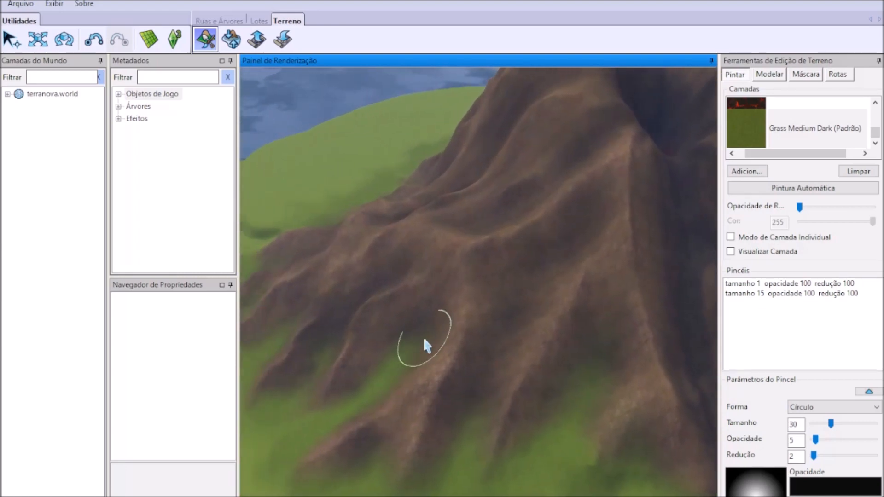
# - Set the brush size to 100 and paint a broad, faint band of Grass Medium Dark around the volcano's whole base
pyautogui.moveTo(404, 488)
pyautogui.mouseDown(button='middle')
pyautogui.moveTo(487, 427)
pyautogui.moveTo(594, 301)
pyautogui.moveTo(561, 416)
pyautogui.moveTo(489, 463)
pyautogui.moveTo(417, 437)
pyautogui.moveTo(535, 259)
pyautogui.moveTo(410, 422)
pyautogui.moveTo(482, 396)
pyautogui.moveTo(463, 387)
pyautogui.moveTo(489, 402)
pyautogui.moveTo(598, 292)
pyautogui.moveTo(618, 241)
pyautogui.moveTo(489, 422)
pyautogui.moveTo(405, 345)
pyautogui.moveTo(424, 405)
pyautogui.moveTo(384, 417)
pyautogui.moveTo(466, 257)
pyautogui.moveTo(537, 397)
pyautogui.moveTo(448, 450)
pyautogui.moveTo(560, 326)
pyautogui.moveTo(510, 410)
pyautogui.moveTo(579, 338)
pyautogui.moveTo(552, 263)
pyautogui.moveTo(632, 262)
pyautogui.moveTo(519, 408)
pyautogui.moveTo(562, 424)
pyautogui.moveTo(551, 449)
pyautogui.mouseUp(button='middle')
pyautogui.scroll(3, 488, 426)
pyautogui.moveTo(800, 424); pyautogui.dragTo(740, 420)
pyautogui.write('100')
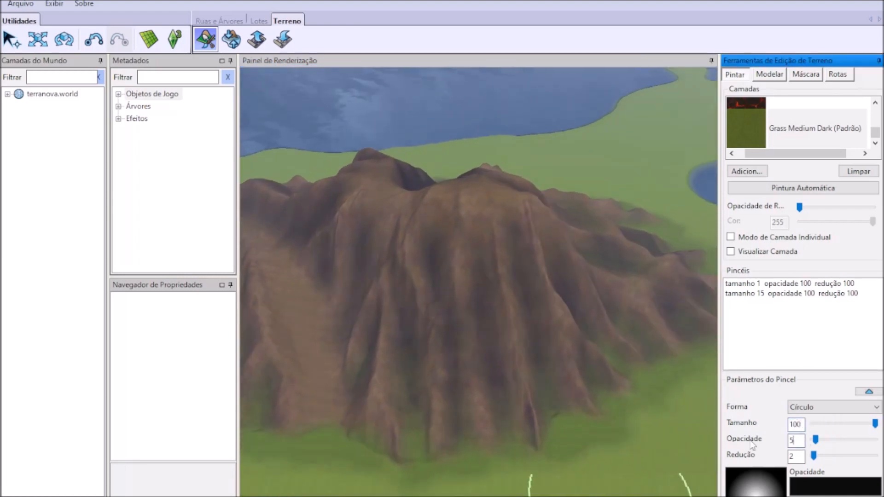
pyautogui.moveTo(553, 364)
pyautogui.mouseDown(button='middle')
pyautogui.moveTo(531, 389)
pyautogui.moveTo(489, 377)
pyautogui.moveTo(414, 383)
pyautogui.moveTo(540, 402)
pyautogui.moveTo(593, 397)
pyautogui.moveTo(624, 378)
pyautogui.moveTo(620, 361)
pyautogui.moveTo(655, 385)
pyautogui.moveTo(604, 401)
pyautogui.moveTo(629, 391)
pyautogui.moveTo(588, 377)
pyautogui.moveTo(507, 414)
pyautogui.moveTo(536, 400)
pyautogui.moveTo(449, 382)
pyautogui.moveTo(432, 421)
pyautogui.moveTo(475, 395)
pyautogui.moveTo(507, 399)
pyautogui.moveTo(377, 343)
pyautogui.moveTo(483, 397)
pyautogui.moveTo(423, 349)
pyautogui.moveTo(400, 384)
pyautogui.moveTo(346, 388)
pyautogui.moveTo(330, 425)
pyautogui.moveTo(477, 300)
pyautogui.moveTo(462, 400)
pyautogui.moveTo(433, 369)
pyautogui.moveTo(431, 415)
pyautogui.moveTo(426, 361)
pyautogui.moveTo(459, 446)
pyautogui.moveTo(434, 392)
pyautogui.moveTo(416, 385)
pyautogui.moveTo(440, 458)
pyautogui.moveTo(573, 463)
pyautogui.moveTo(615, 453)
pyautogui.moveTo(505, 422)
pyautogui.mouseUp(button='middle')
pyautogui.scroll(-7, 492, 395)
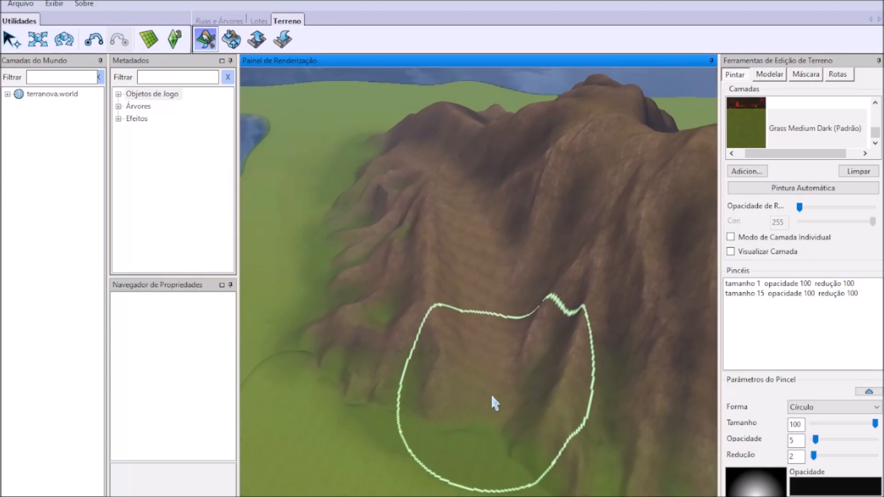
pyautogui.scroll(10, 495, 397)
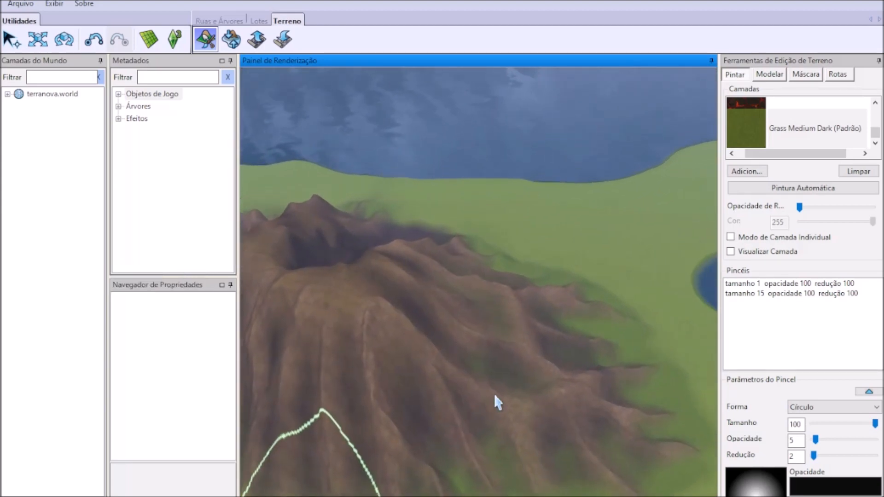
pyautogui.scroll(2, 423, 338)
pyautogui.scroll(-10, 396, 338)
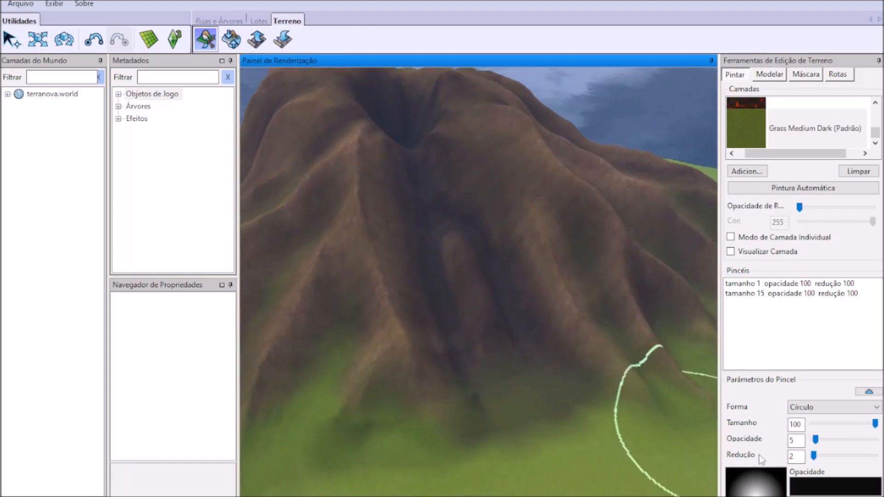
pyautogui.scroll(-10, 629, 481)
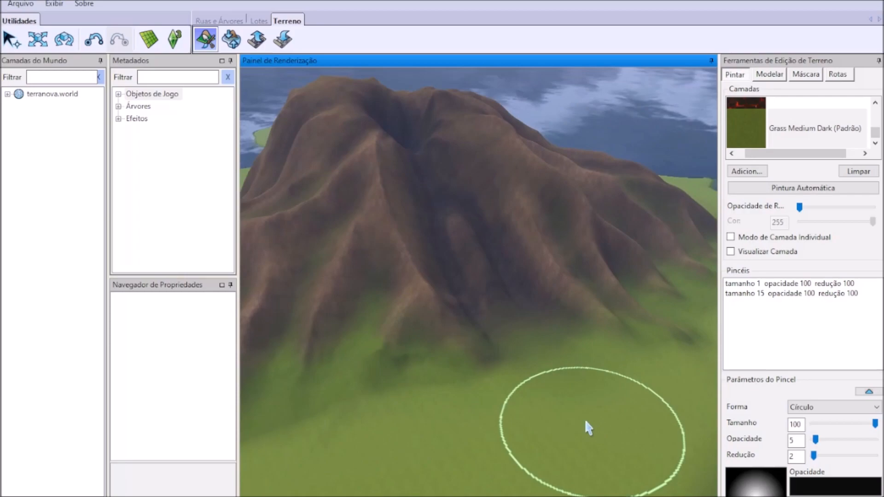